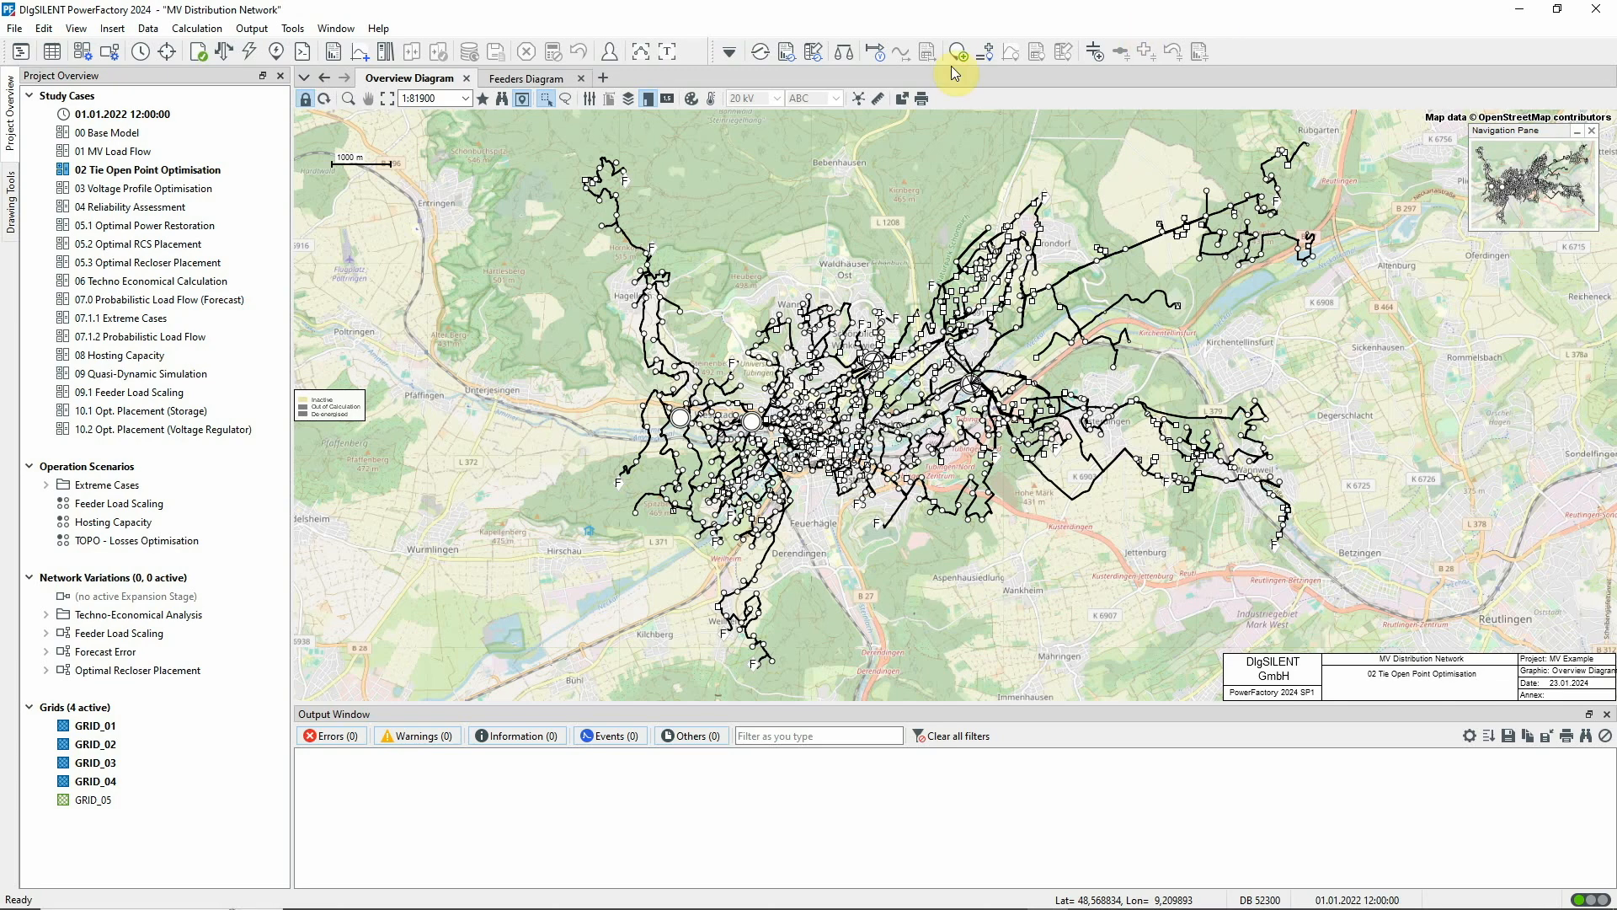
Colour the Overview Diagram by feeders, using the Topology option of the colouring scheme's Other category
click(692, 100)
click(682, 342)
click(690, 365)
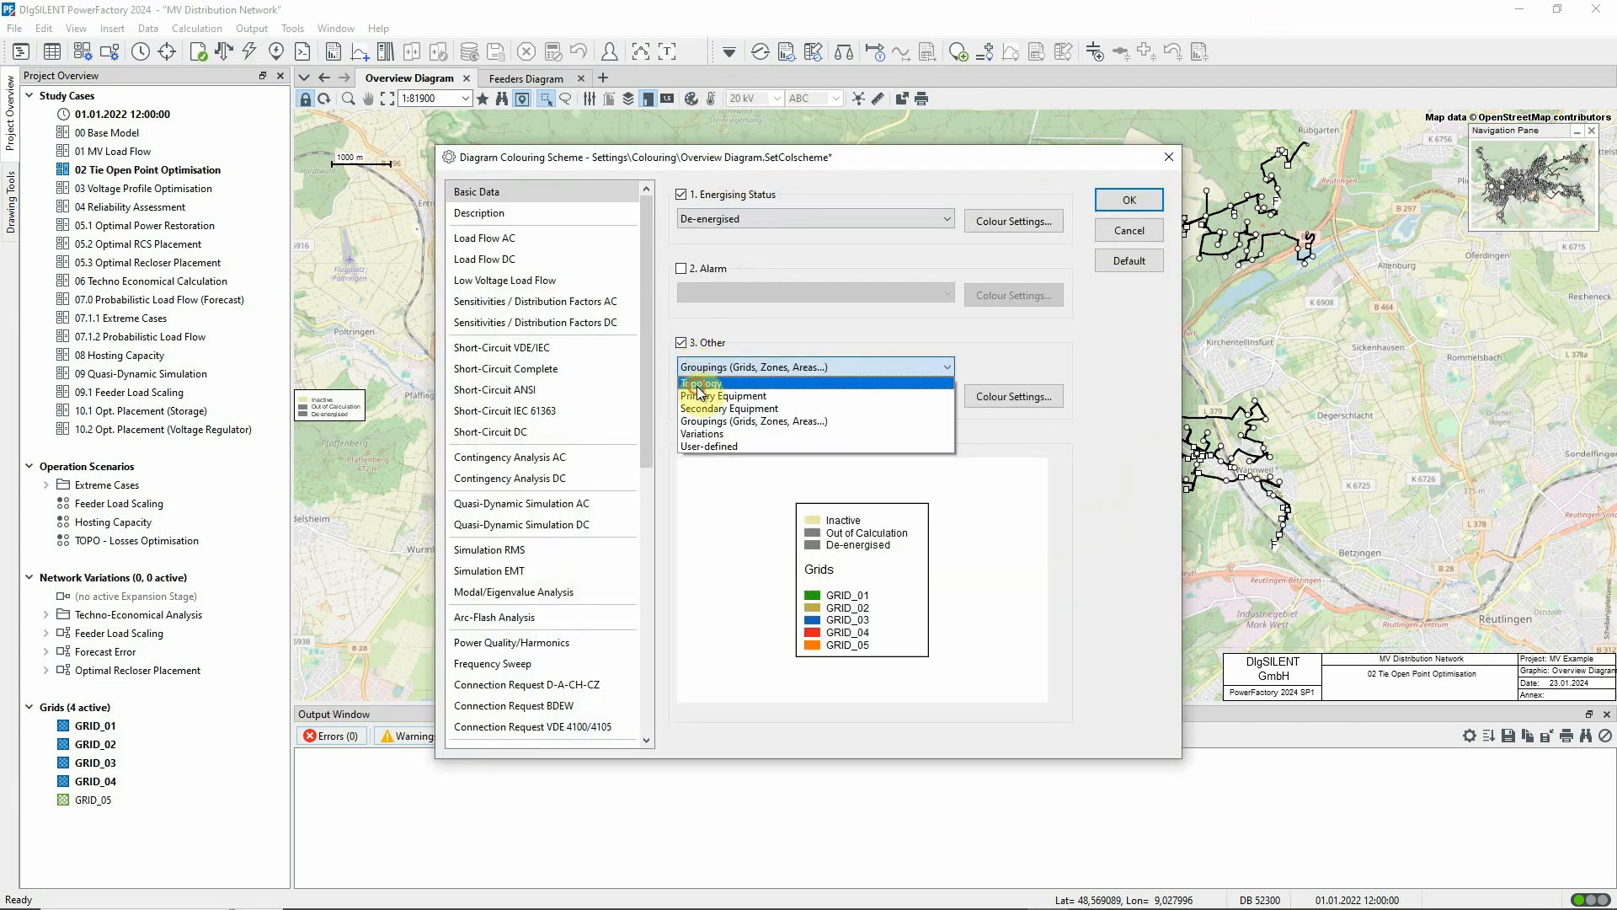
click(689, 397)
click(696, 395)
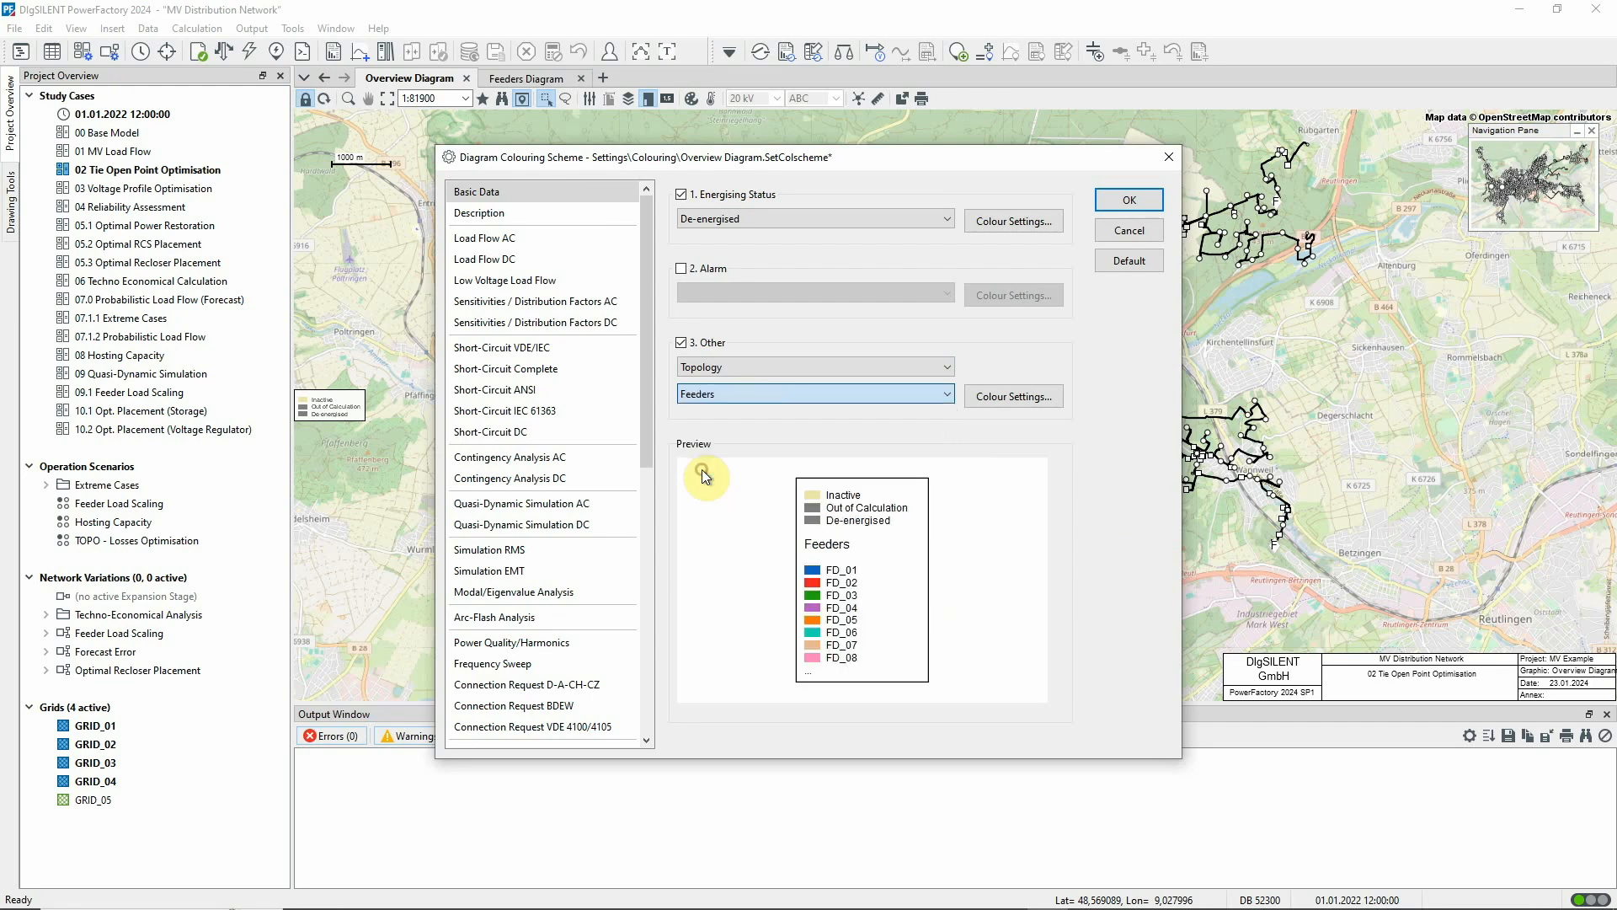
click(704, 473)
click(1129, 201)
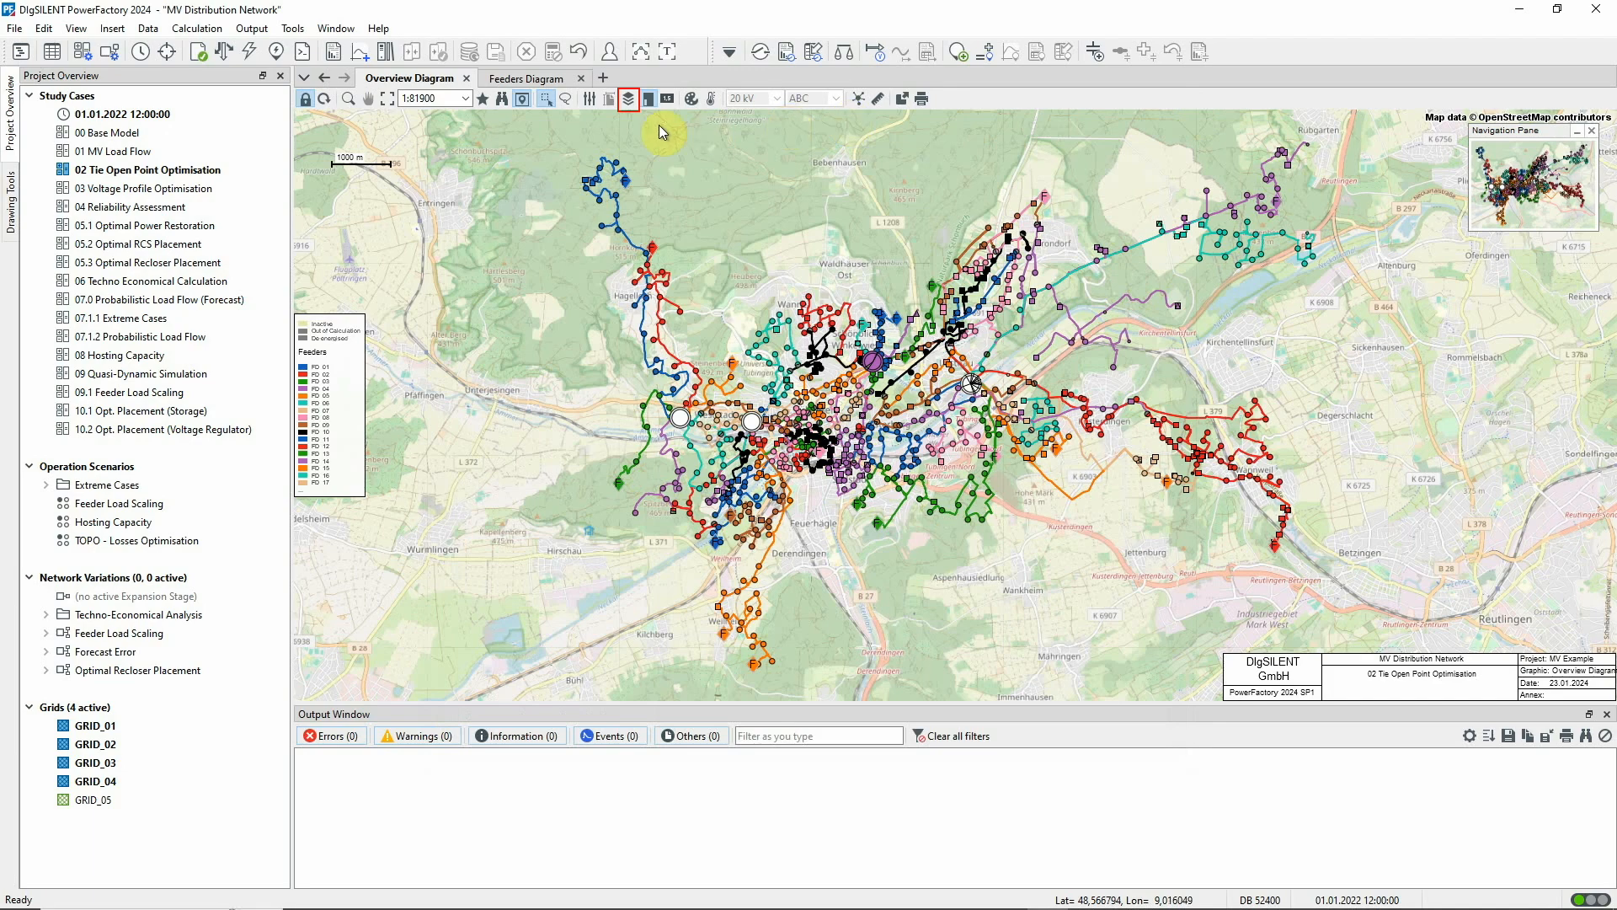
Turn on the switch markers for tie open points in the Overview Diagram's layer configuration
click(628, 99)
click(590, 309)
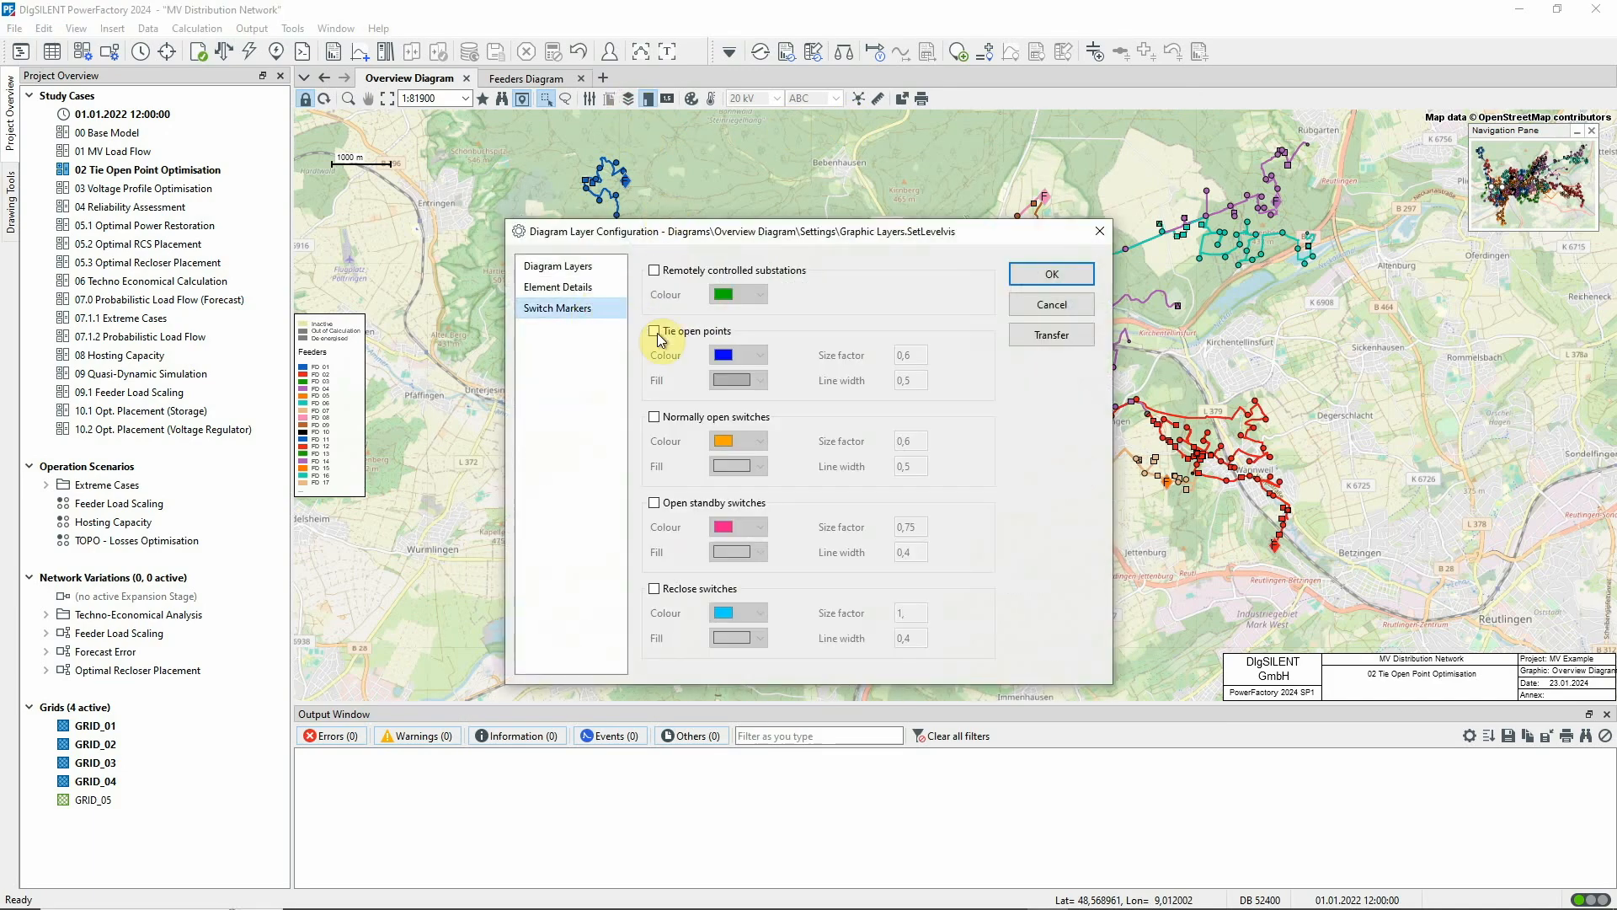
click(679, 332)
click(1049, 274)
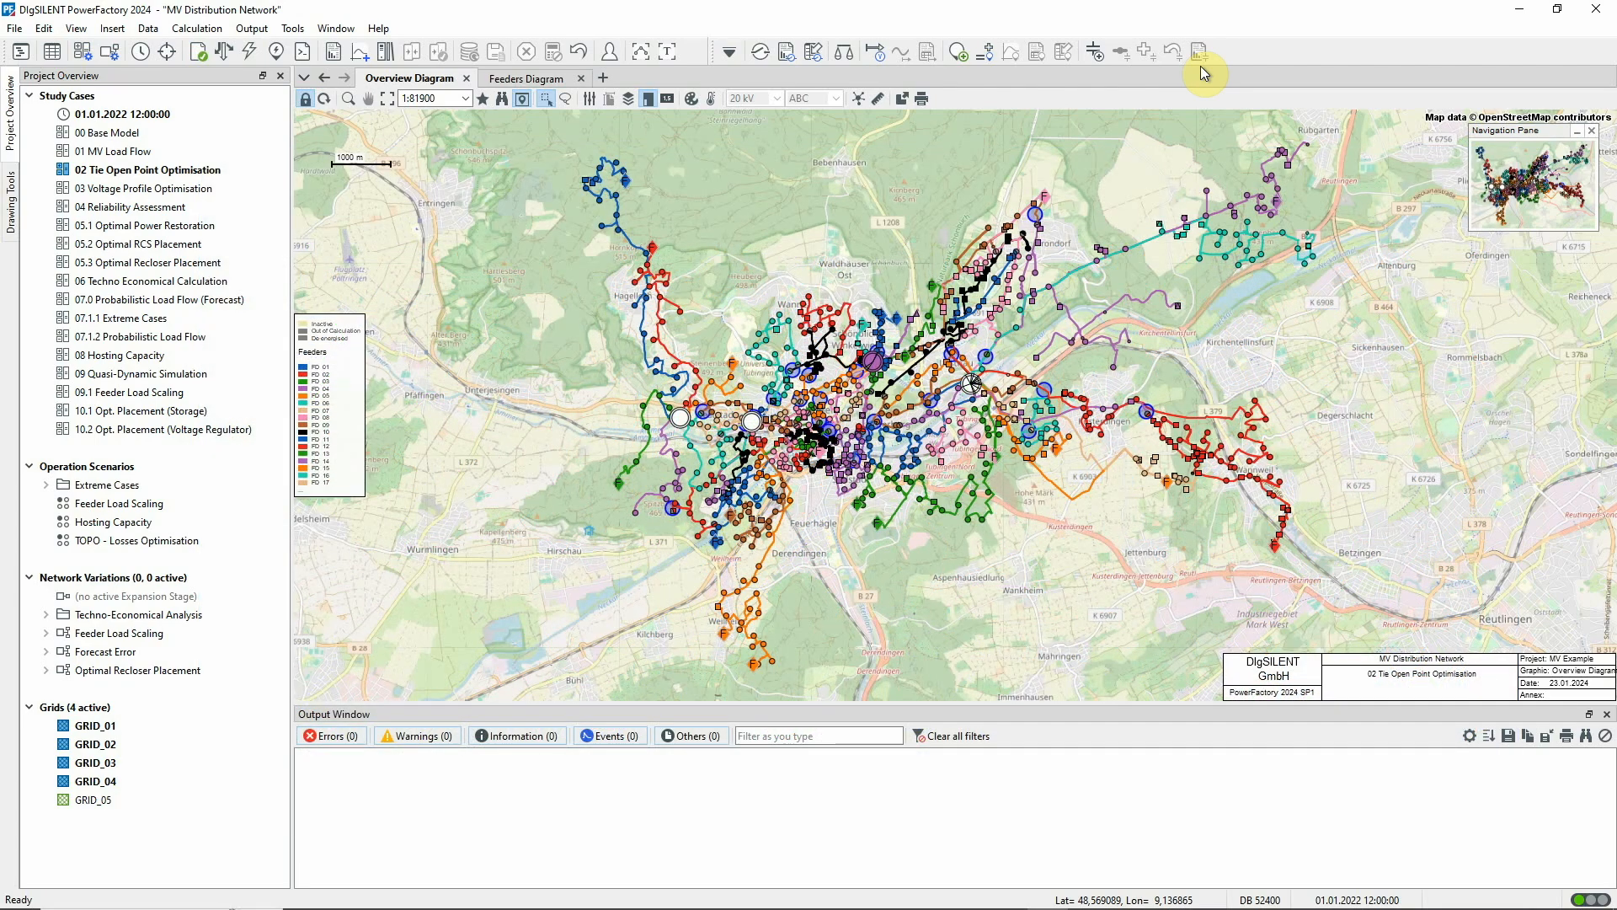
Run the Backbone Calculation from the Distribution Network Analysis tools for all feeders, based on cross section
click(730, 55)
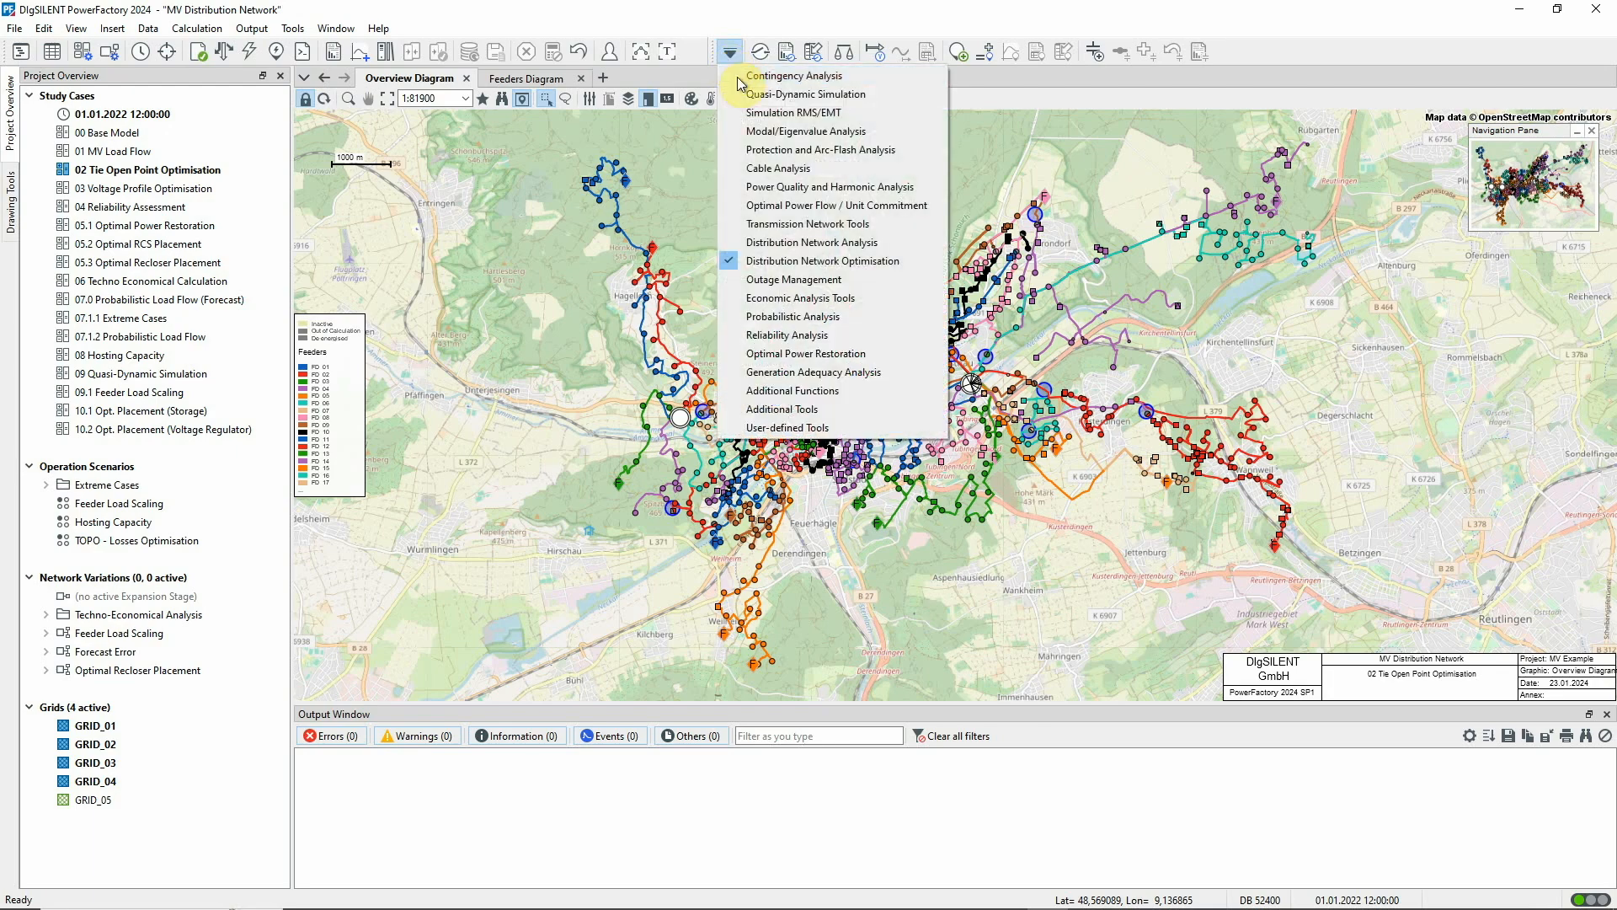
click(773, 243)
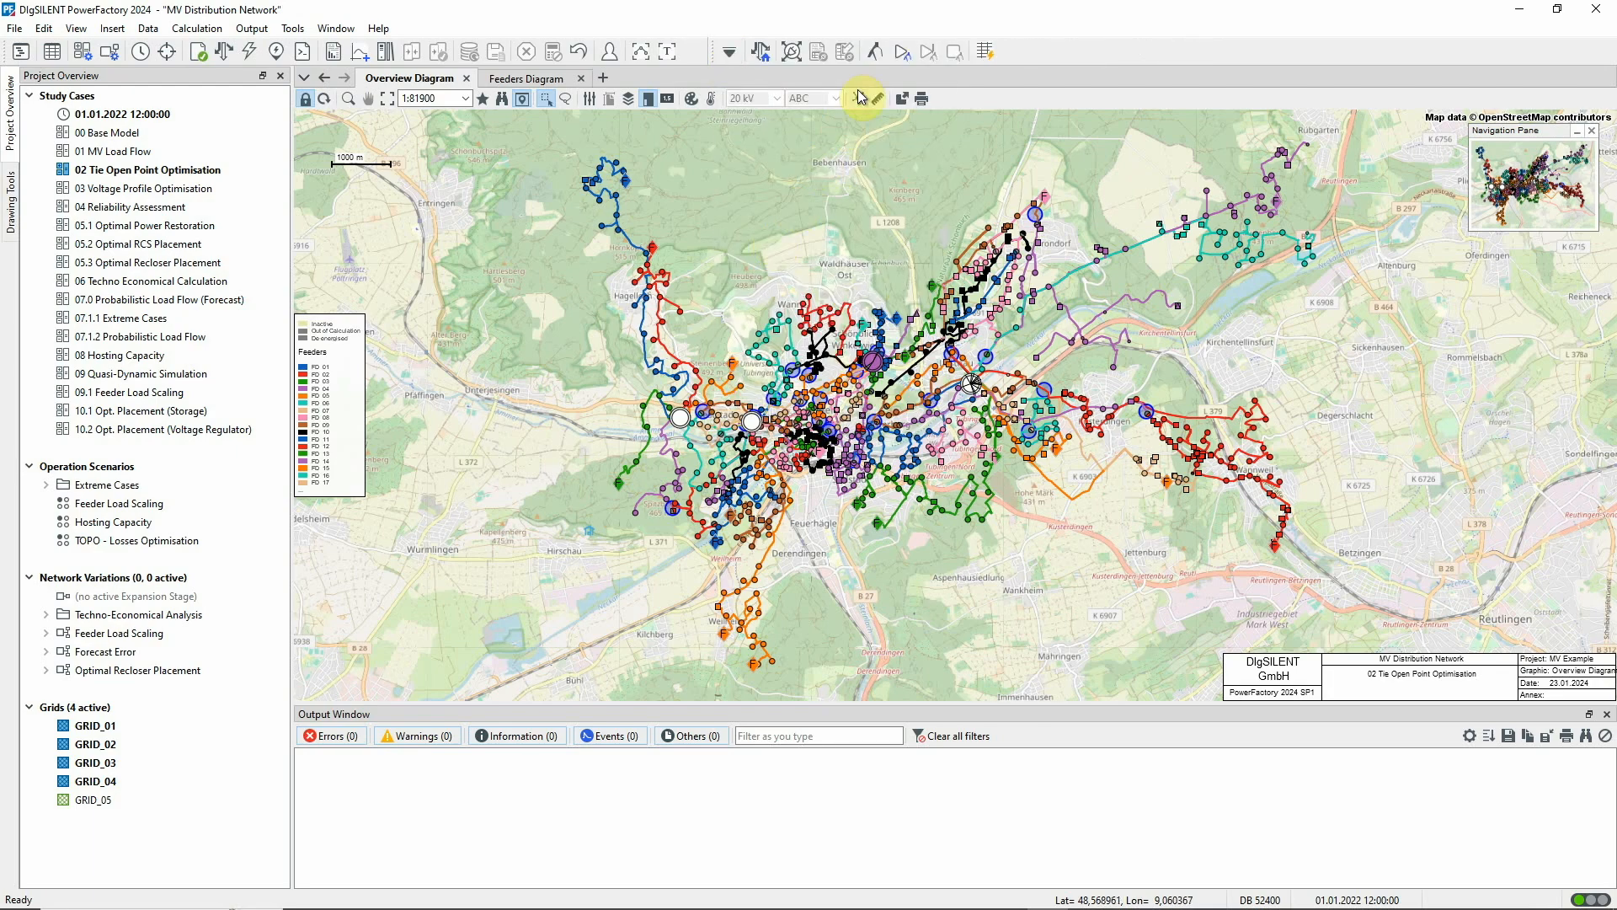
click(877, 53)
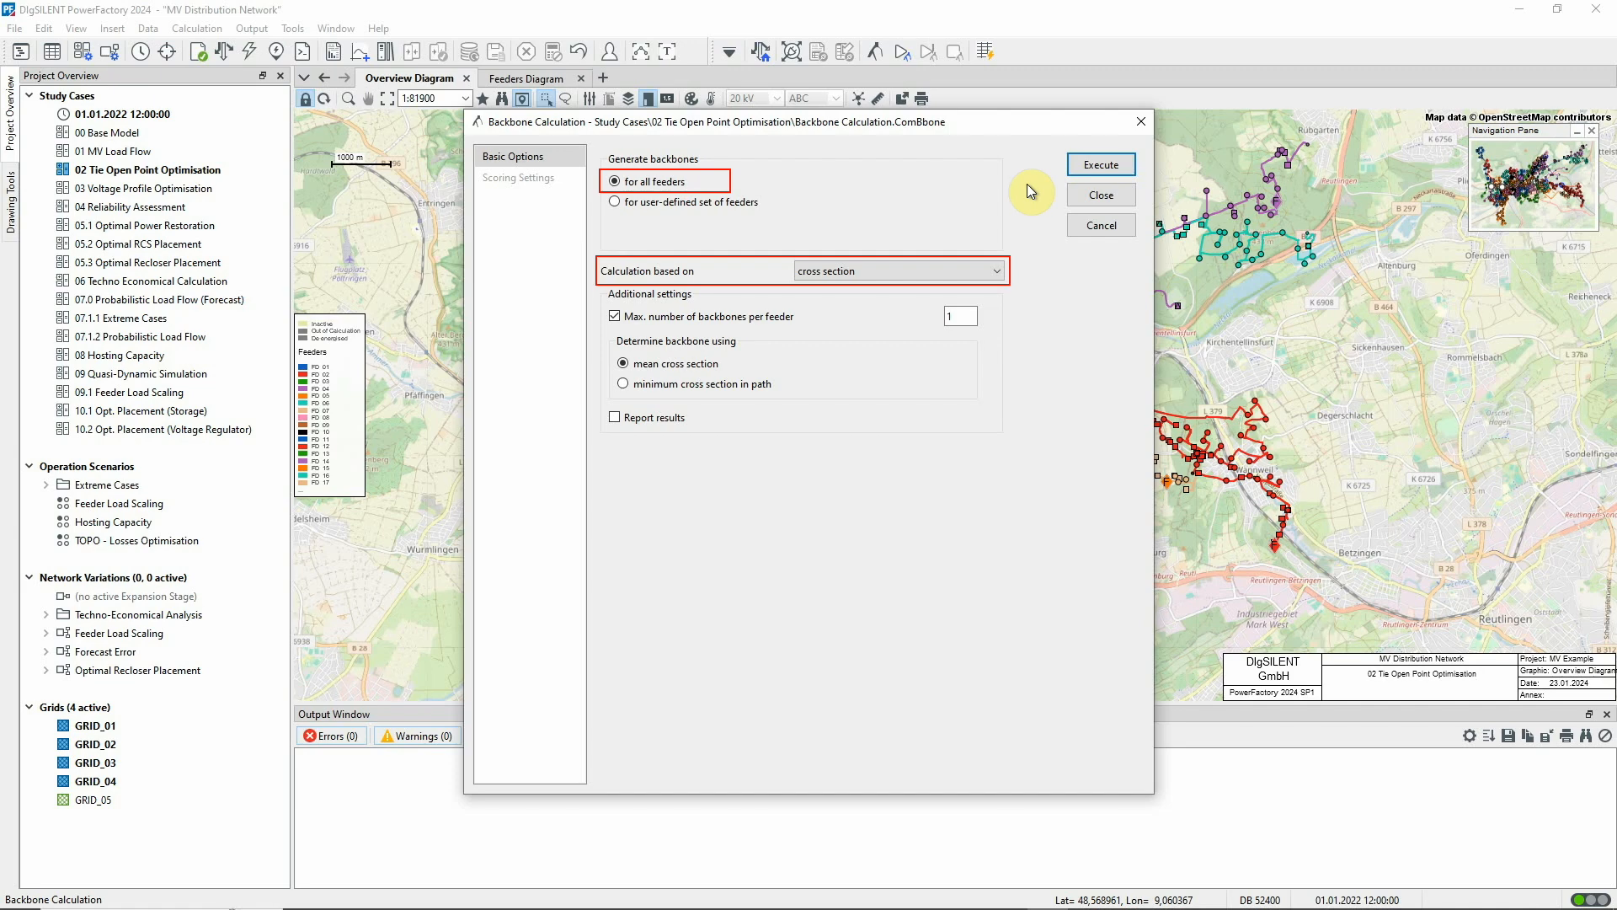
click(1070, 168)
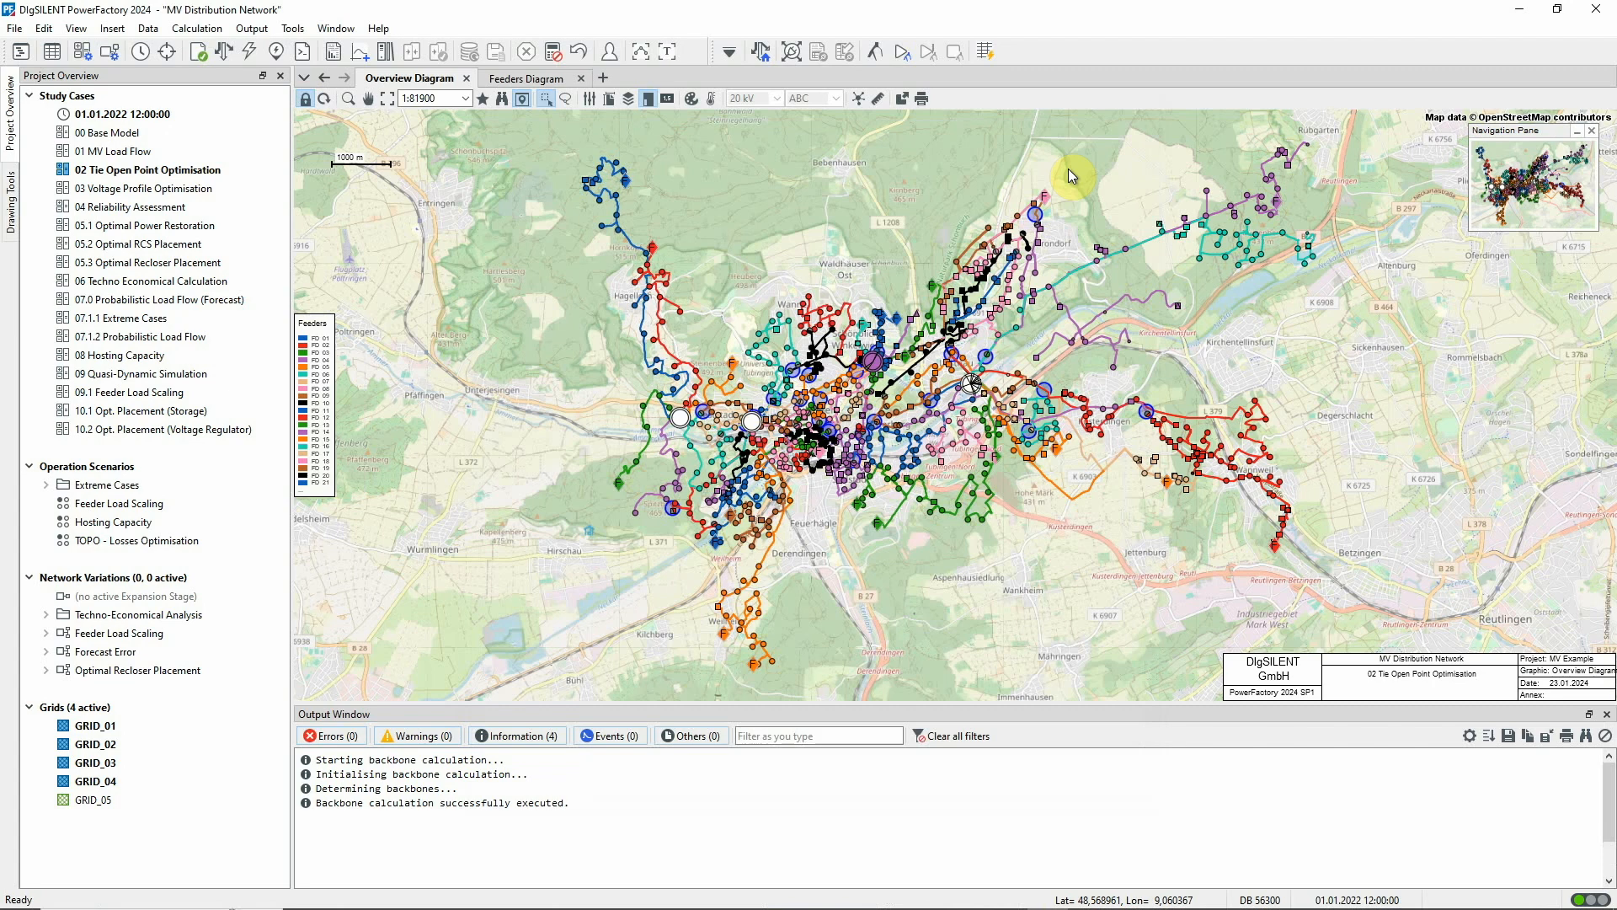
List the calculated backbones in the Network Model Manager and look through them to the end
click(62, 59)
click(481, 401)
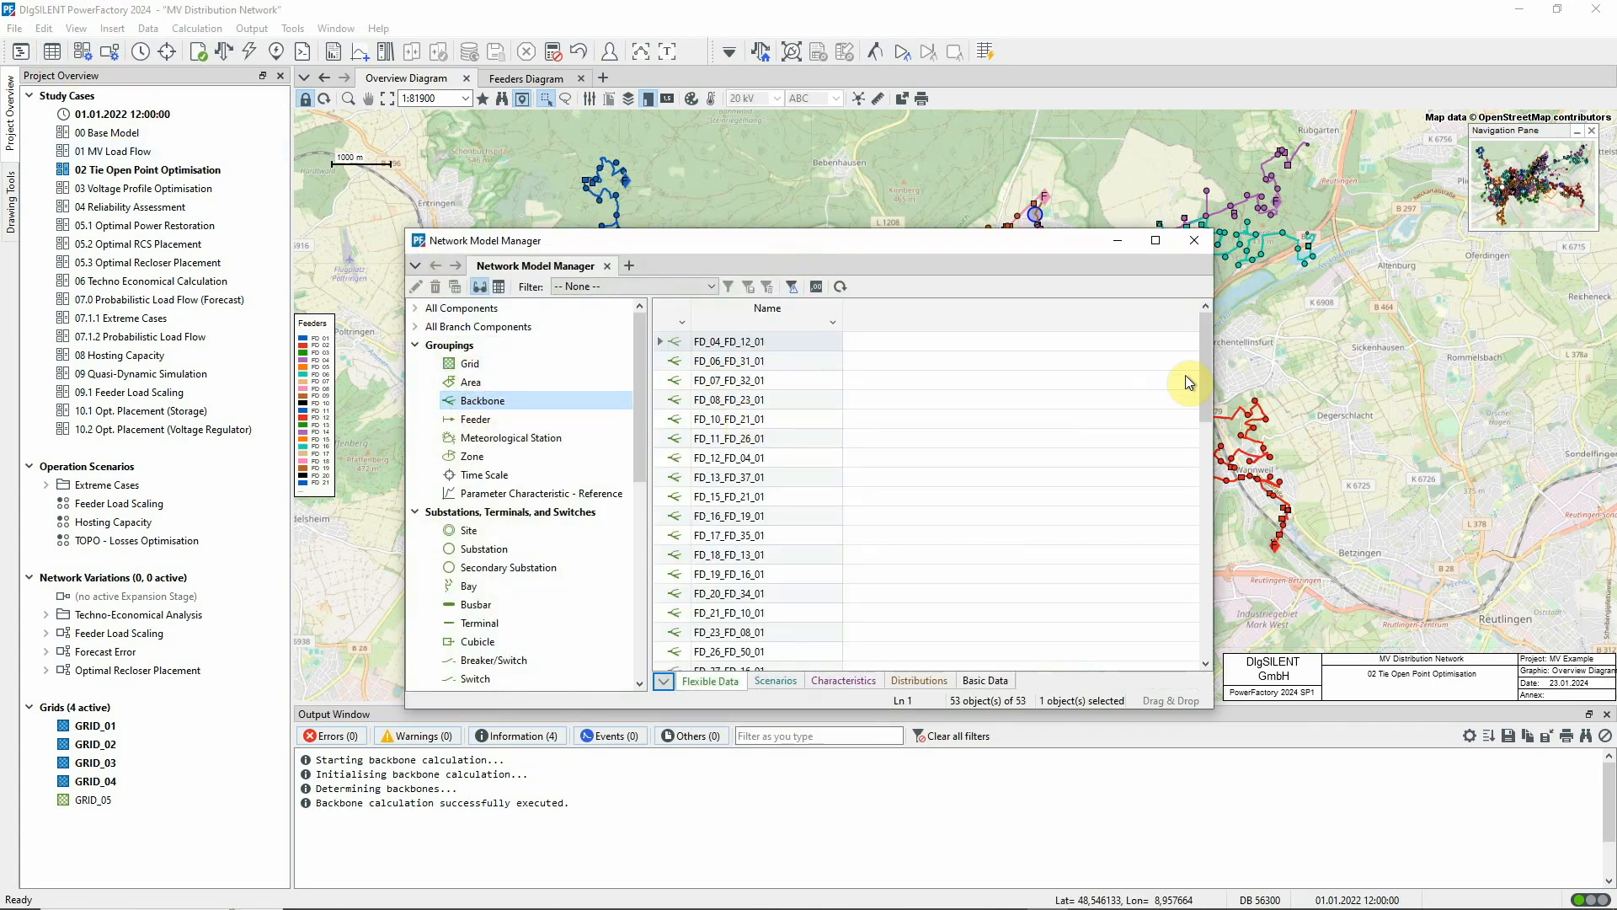
drag(1206, 341, 1205, 578)
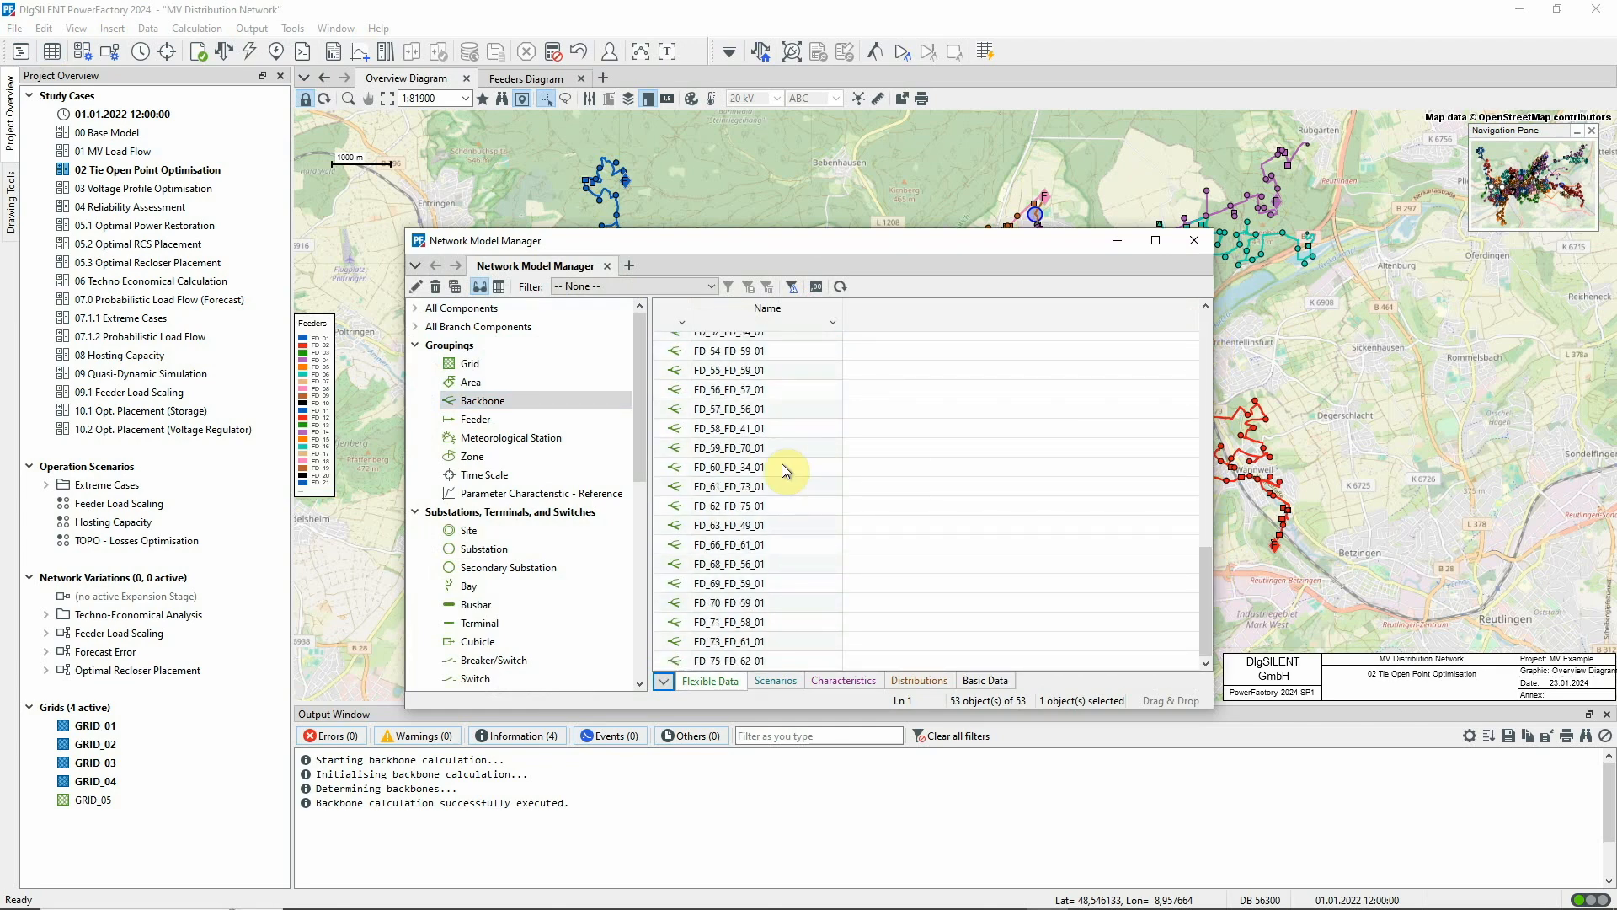
Mark backbone FD_61_FD_73_01 in the Overview Diagram and minimise the Network Model Manager
click(684, 488)
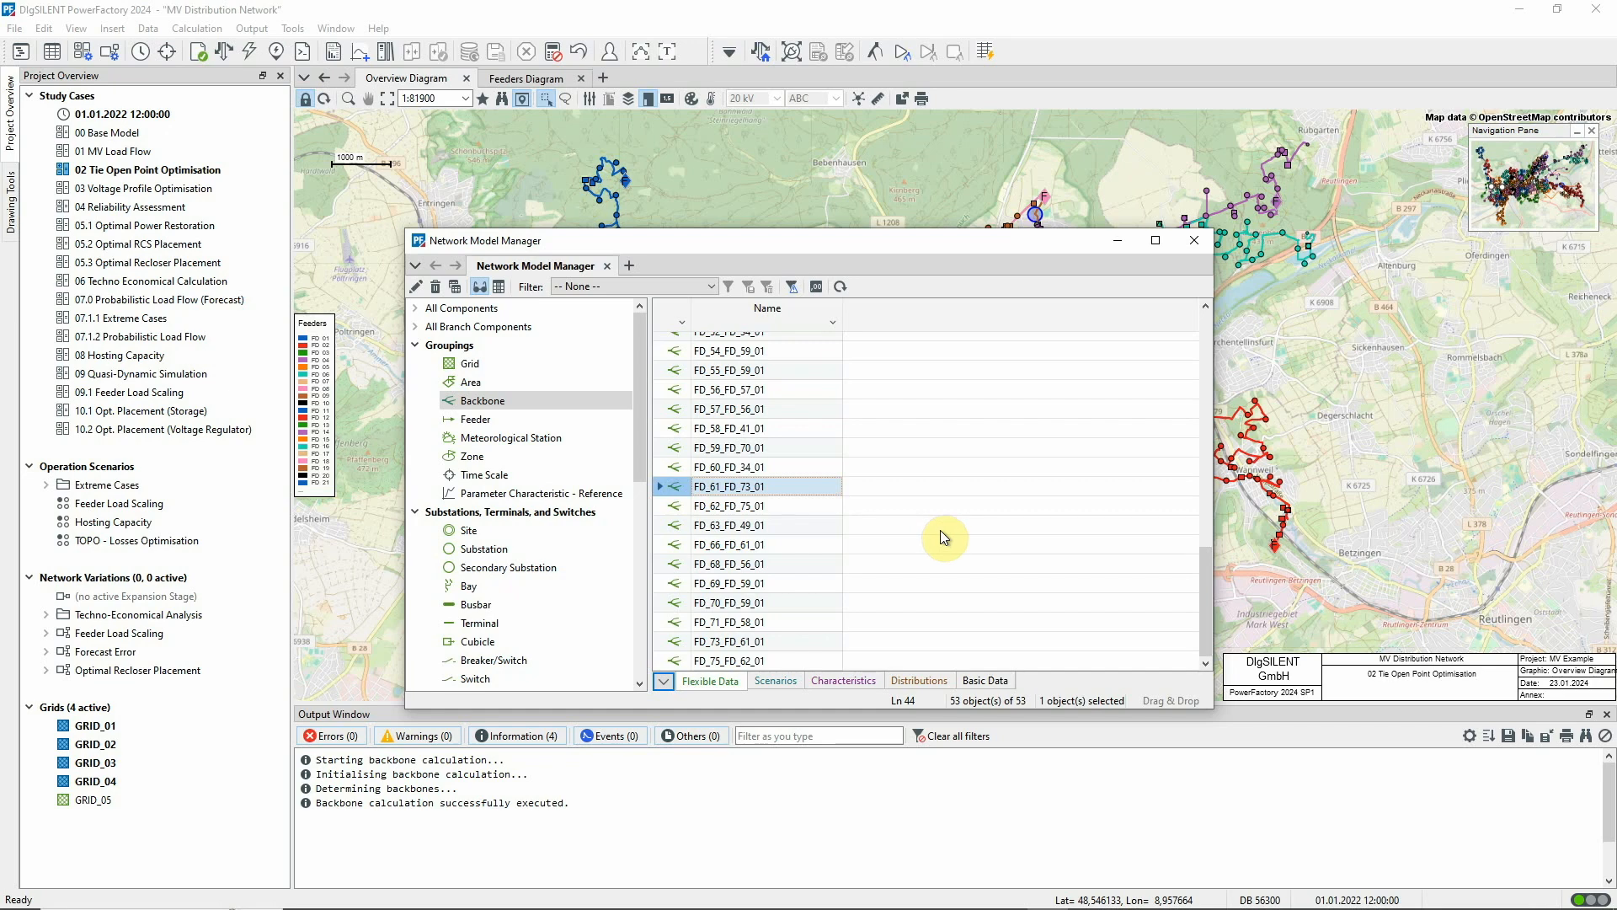
right_click(685, 480)
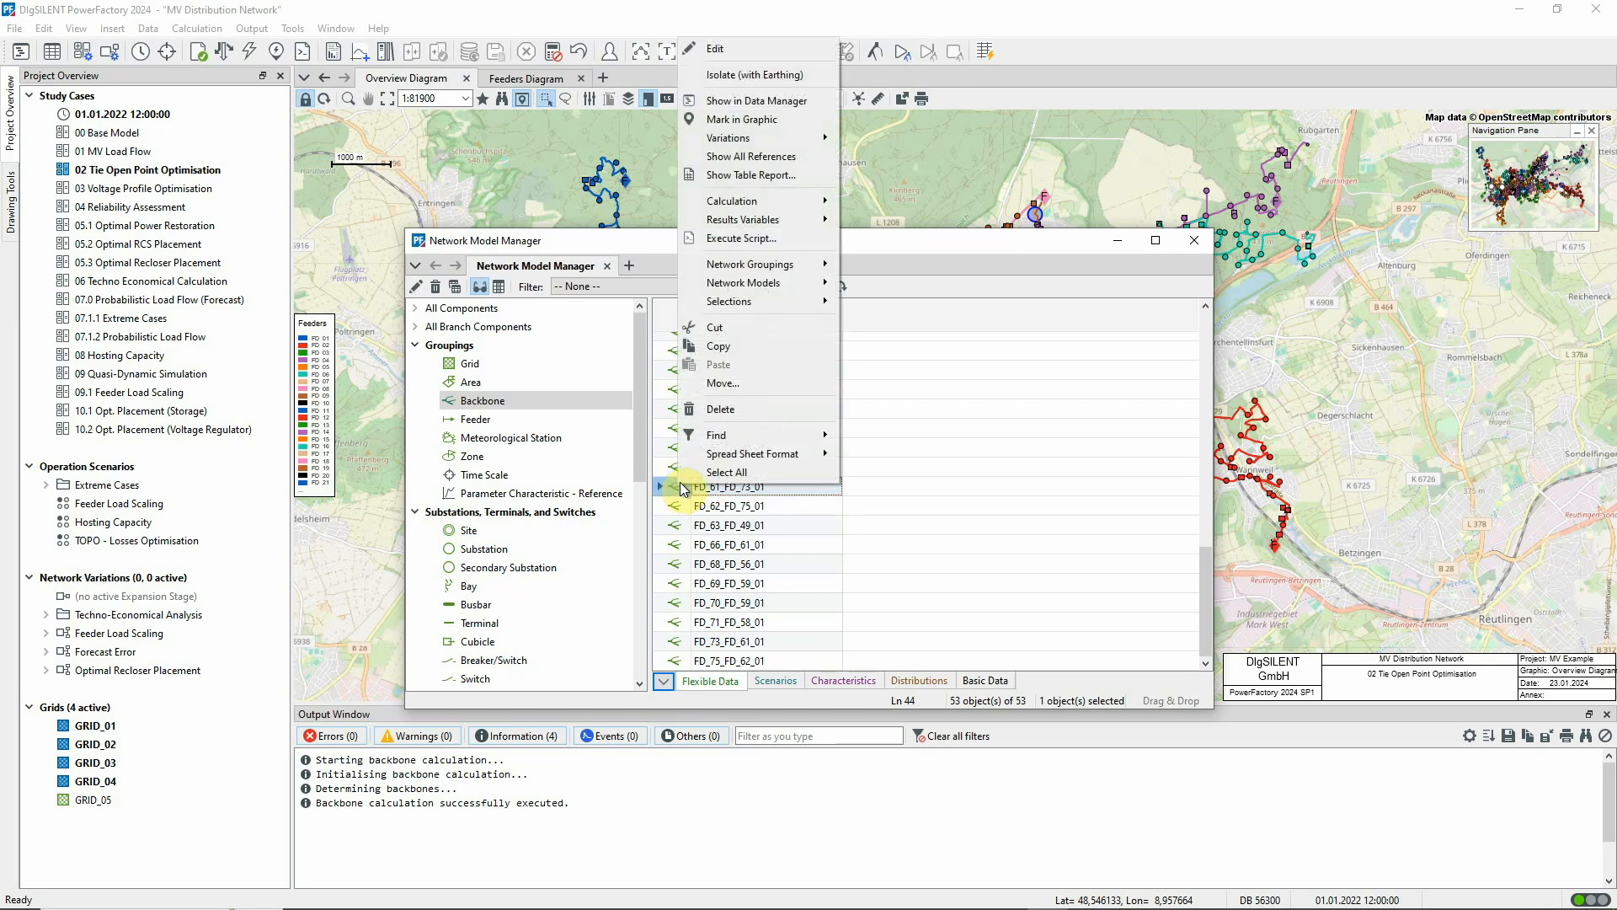
click(763, 118)
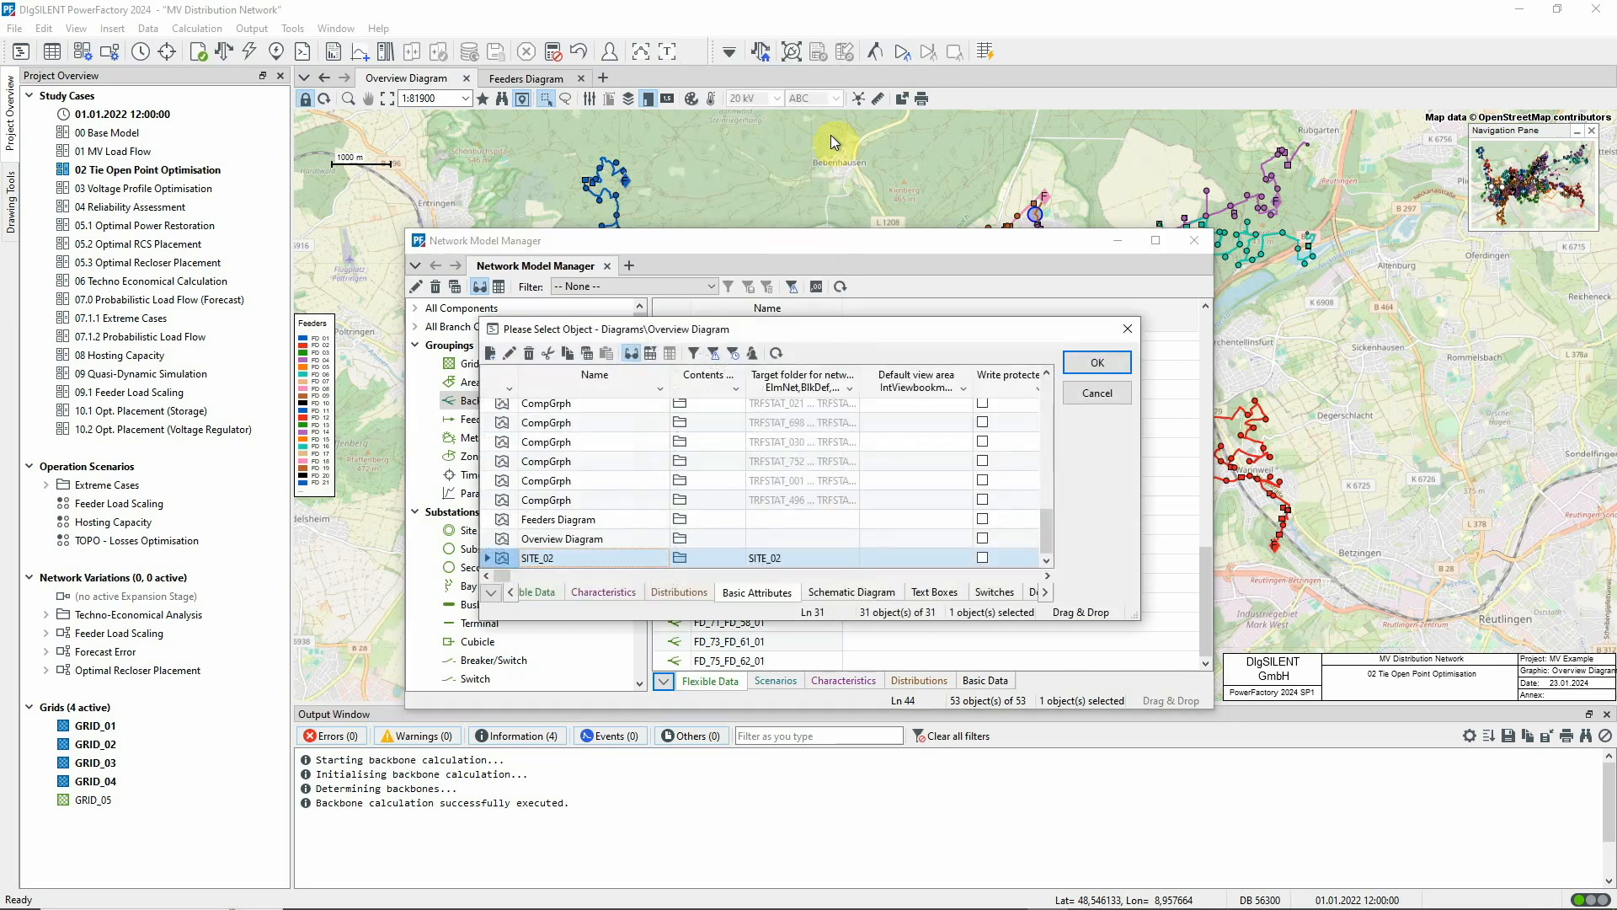
click(524, 539)
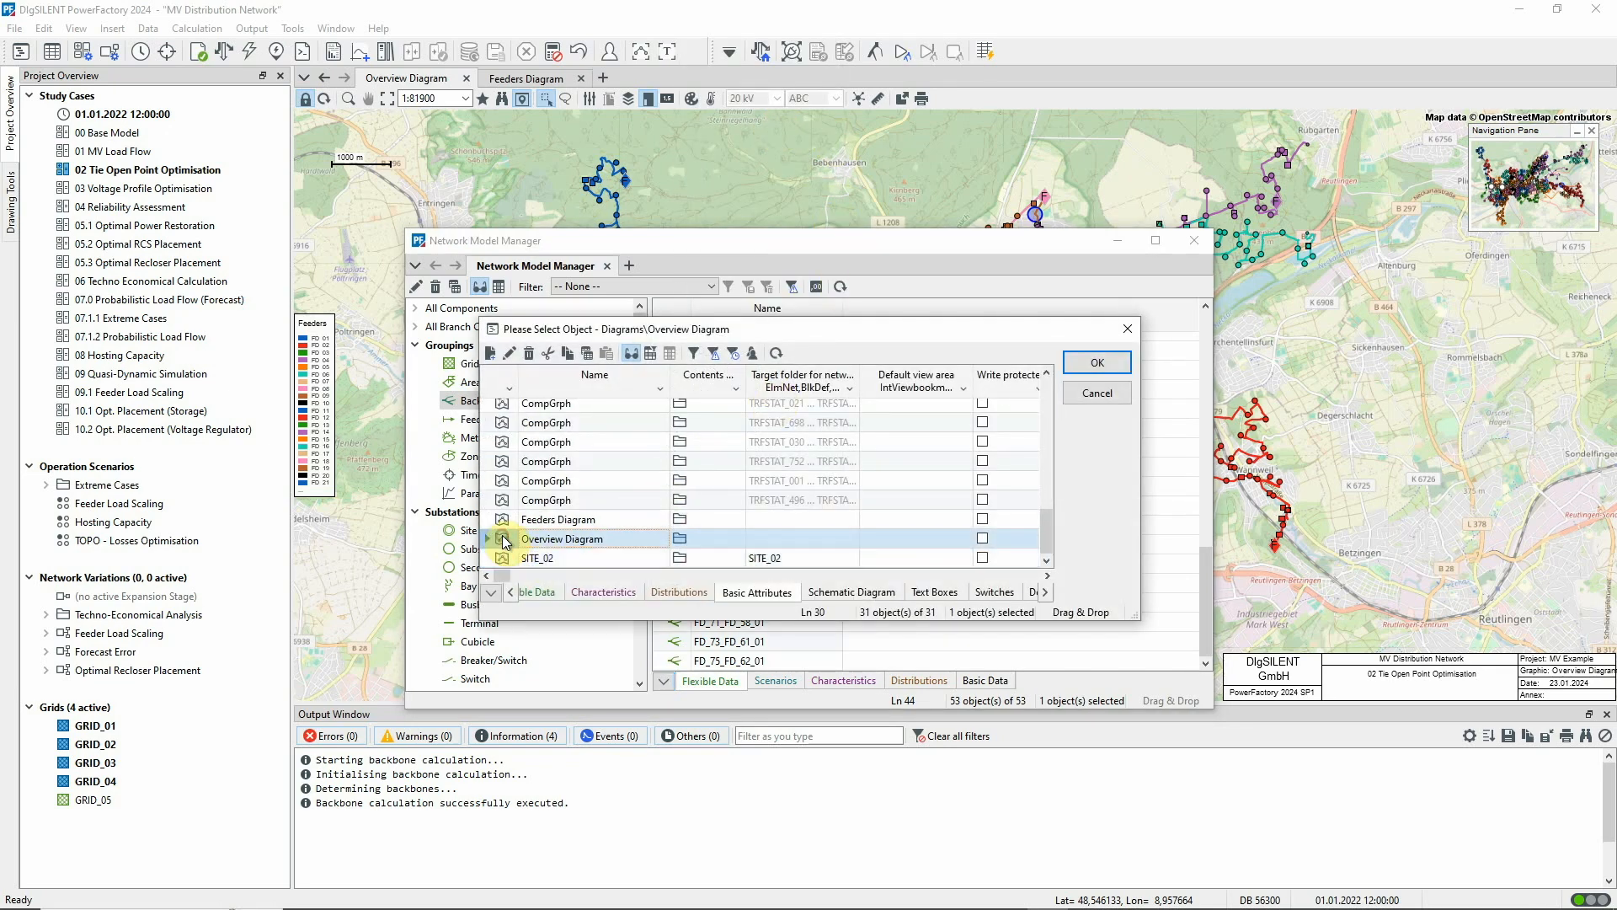
click(1089, 368)
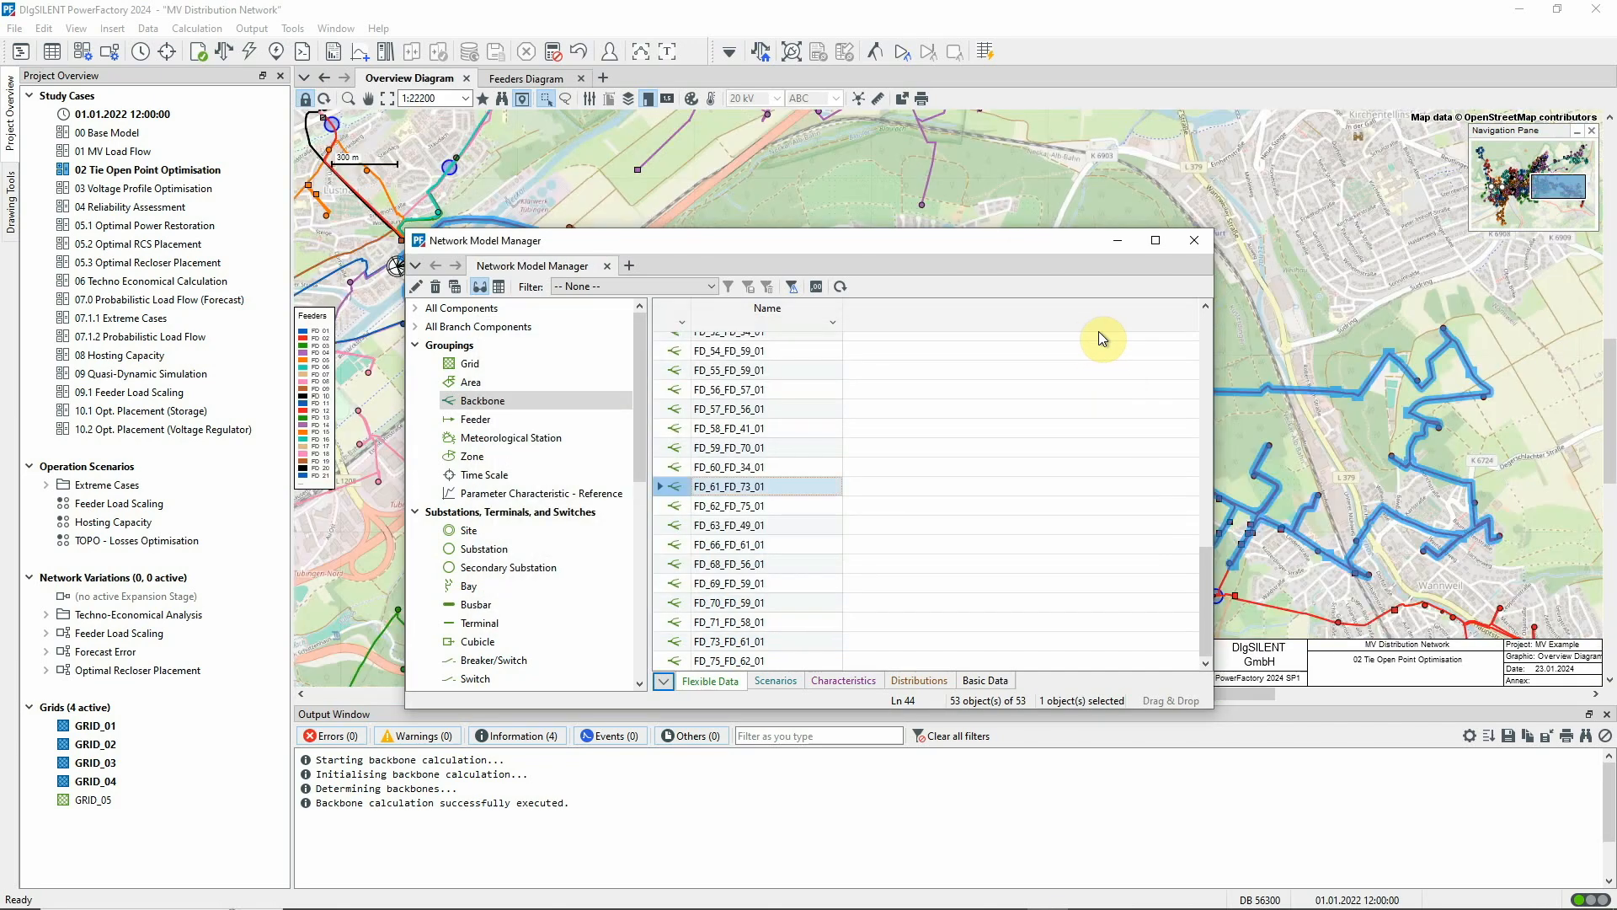
click(1118, 241)
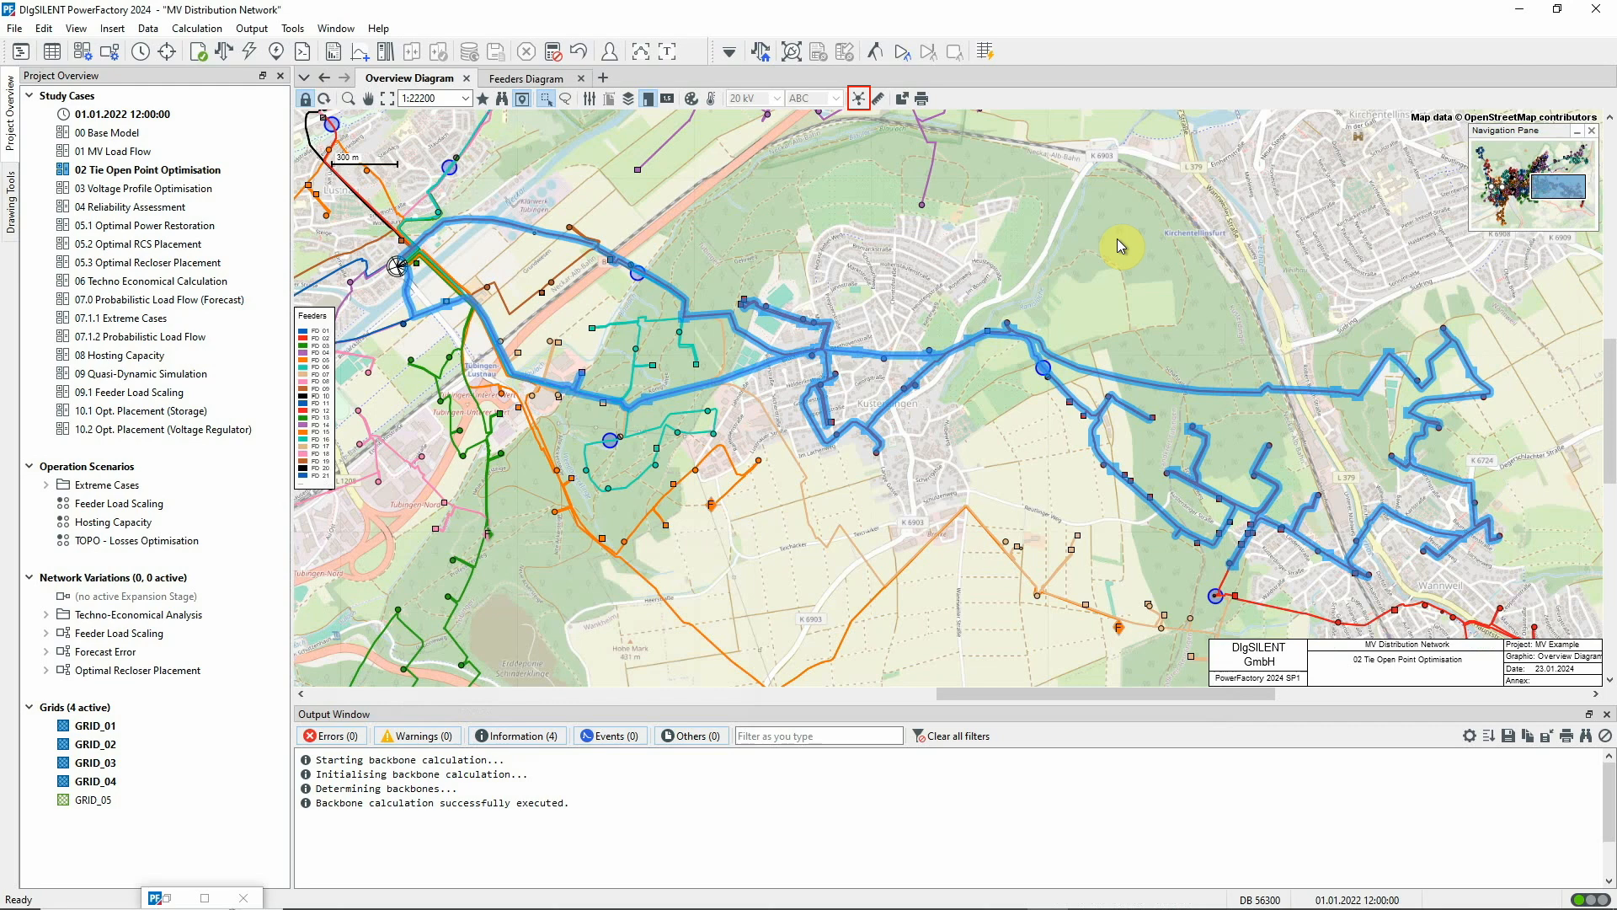
Unlock the Overview Diagram and auto-insert feeders as miscellaneous objects into it with the Diagram Layout Tool
click(313, 99)
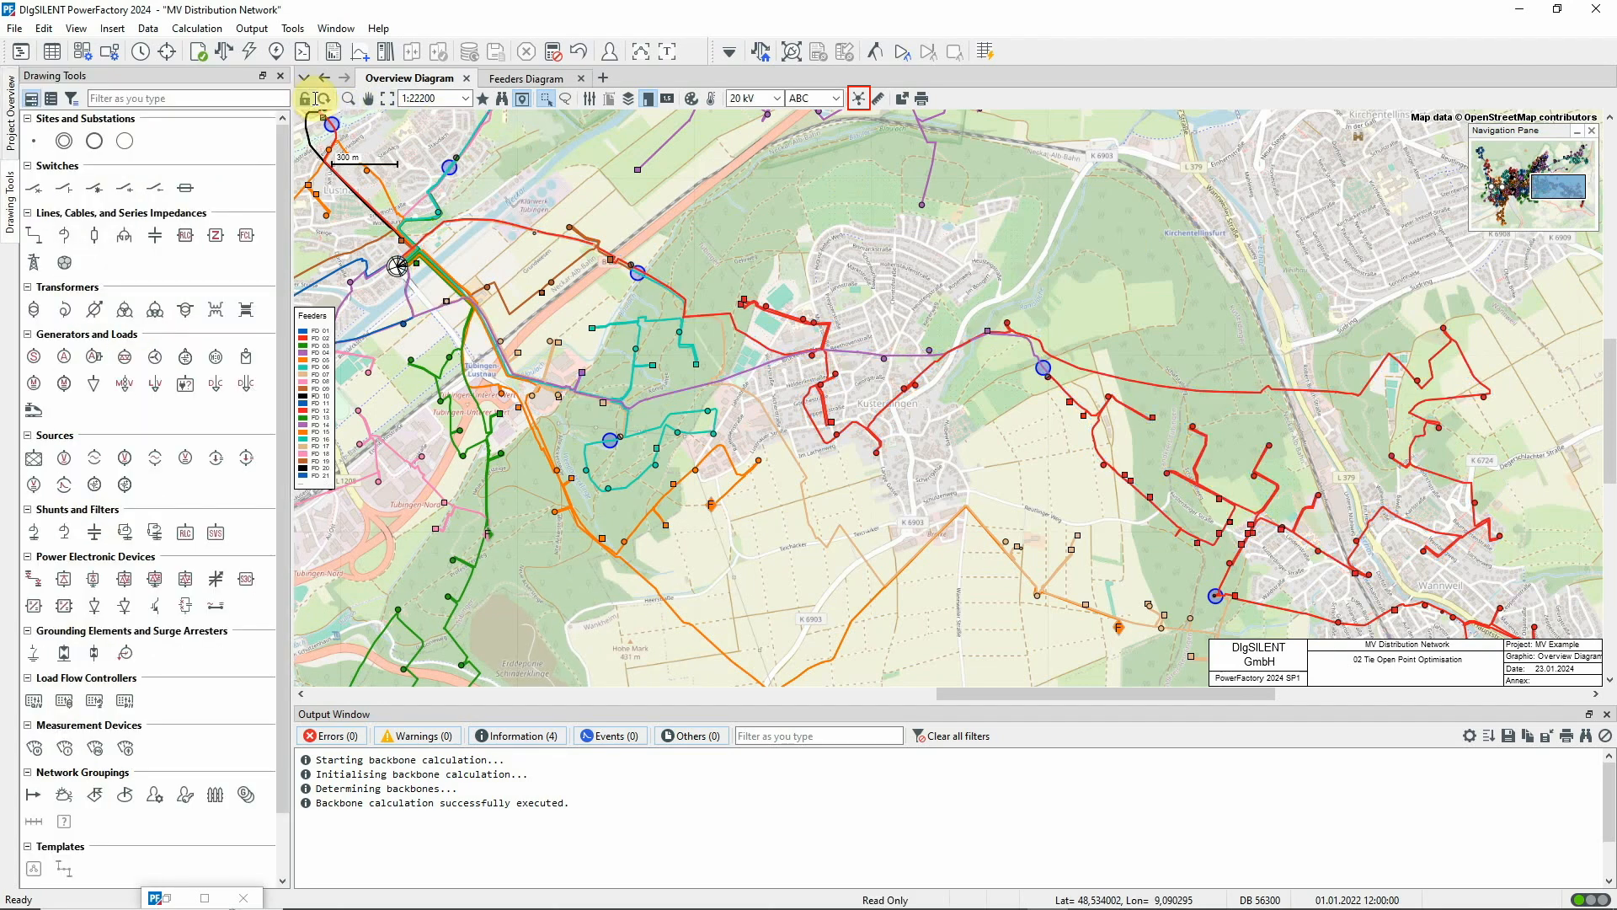
click(859, 99)
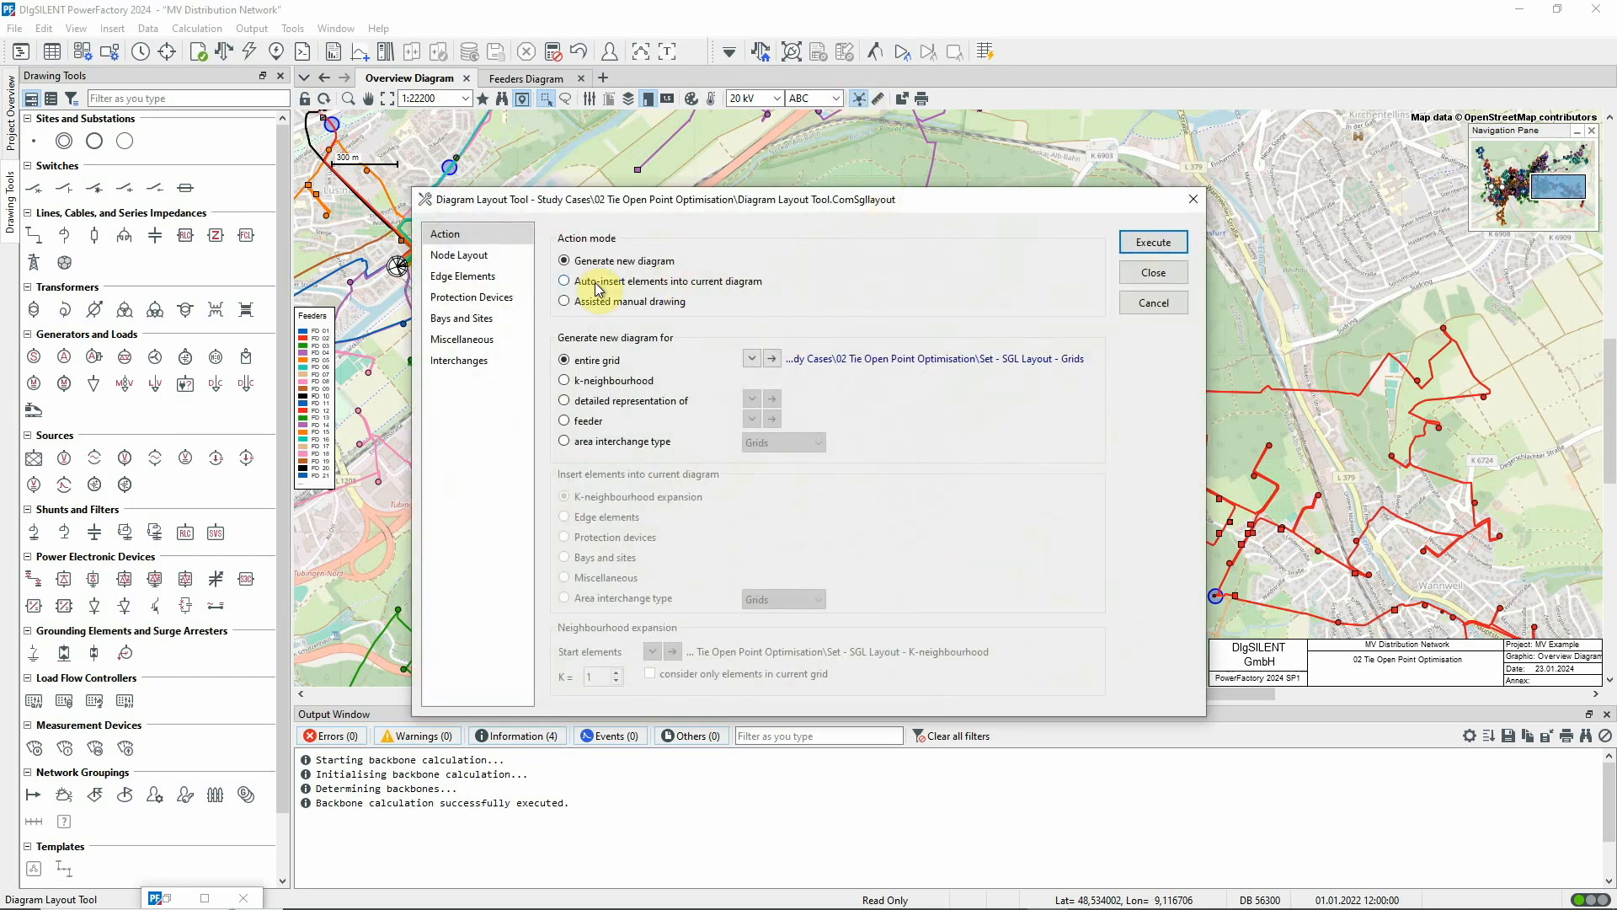
click(563, 283)
click(564, 517)
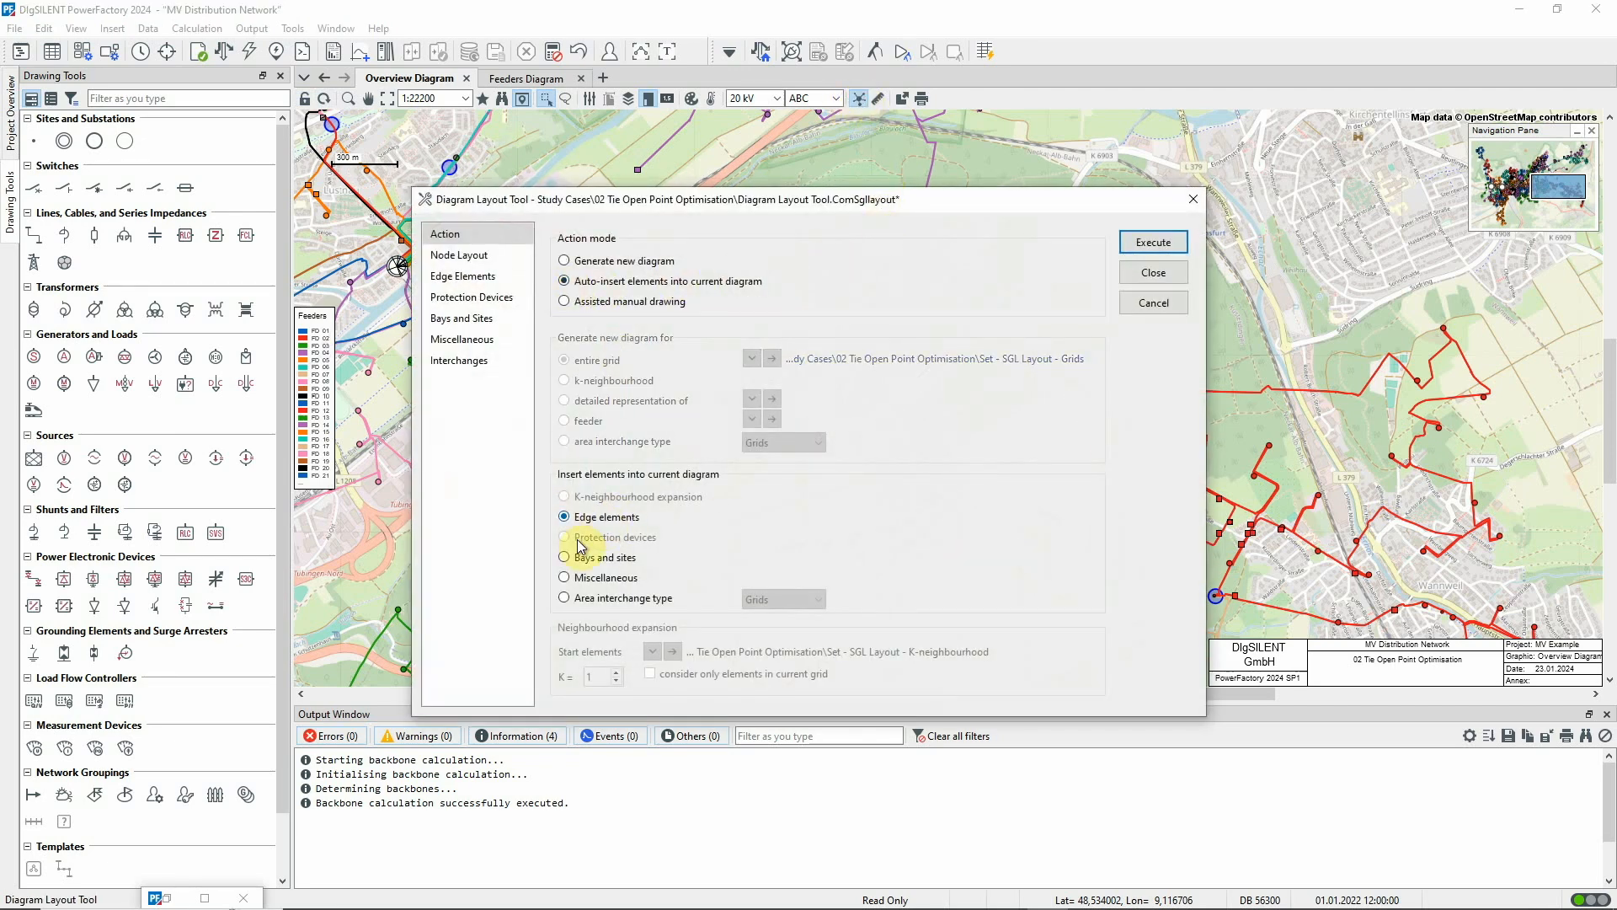
click(562, 578)
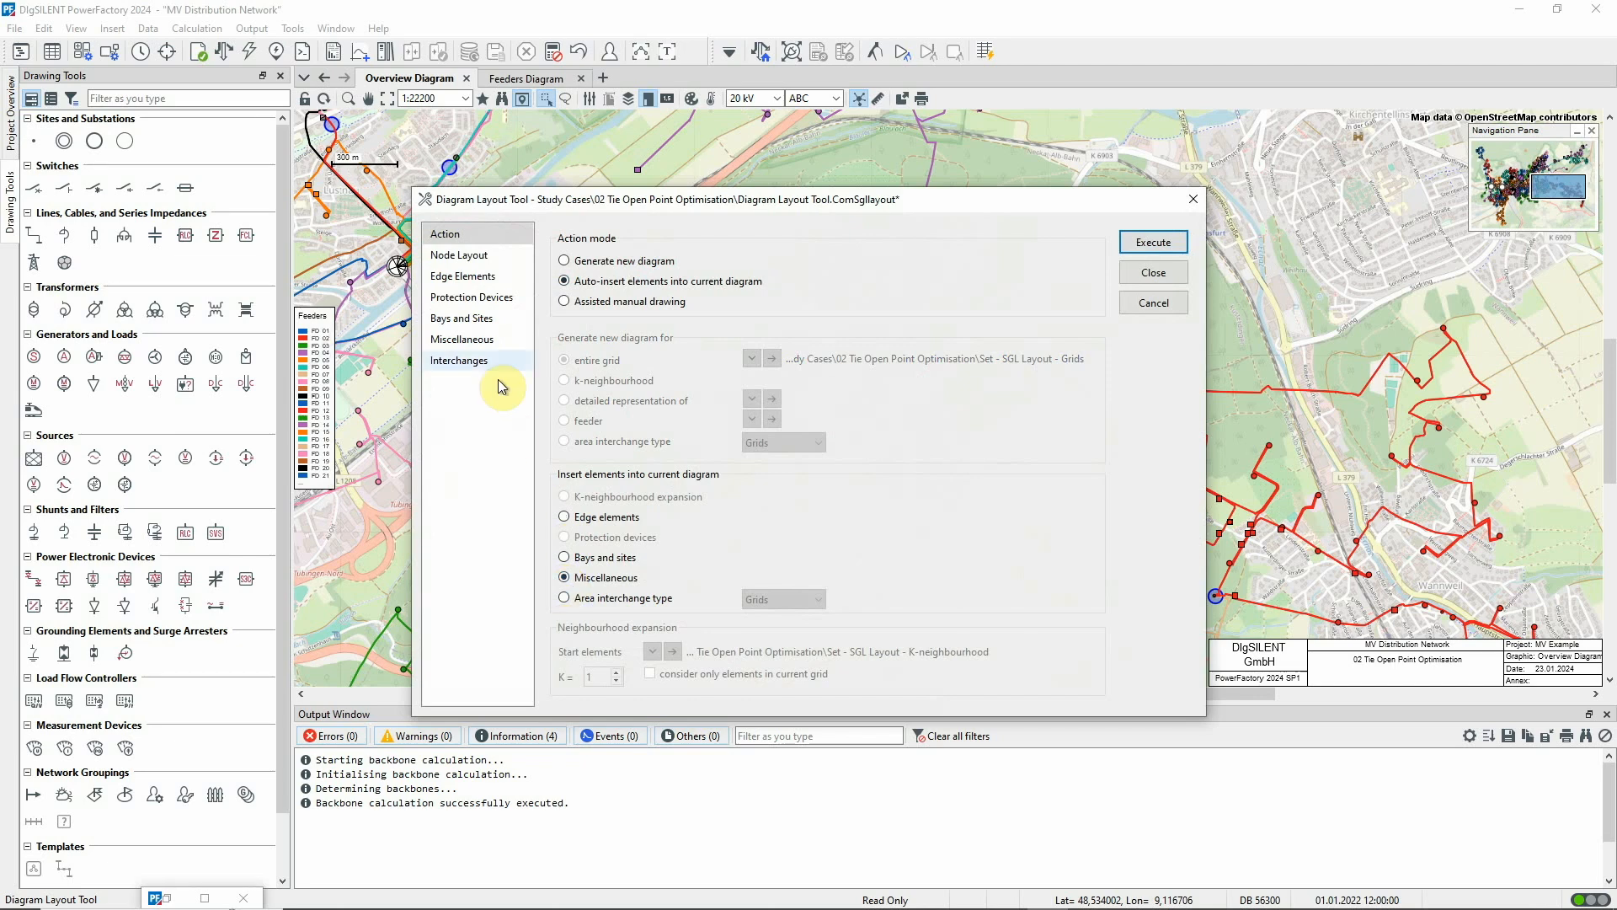
click(486, 346)
click(563, 237)
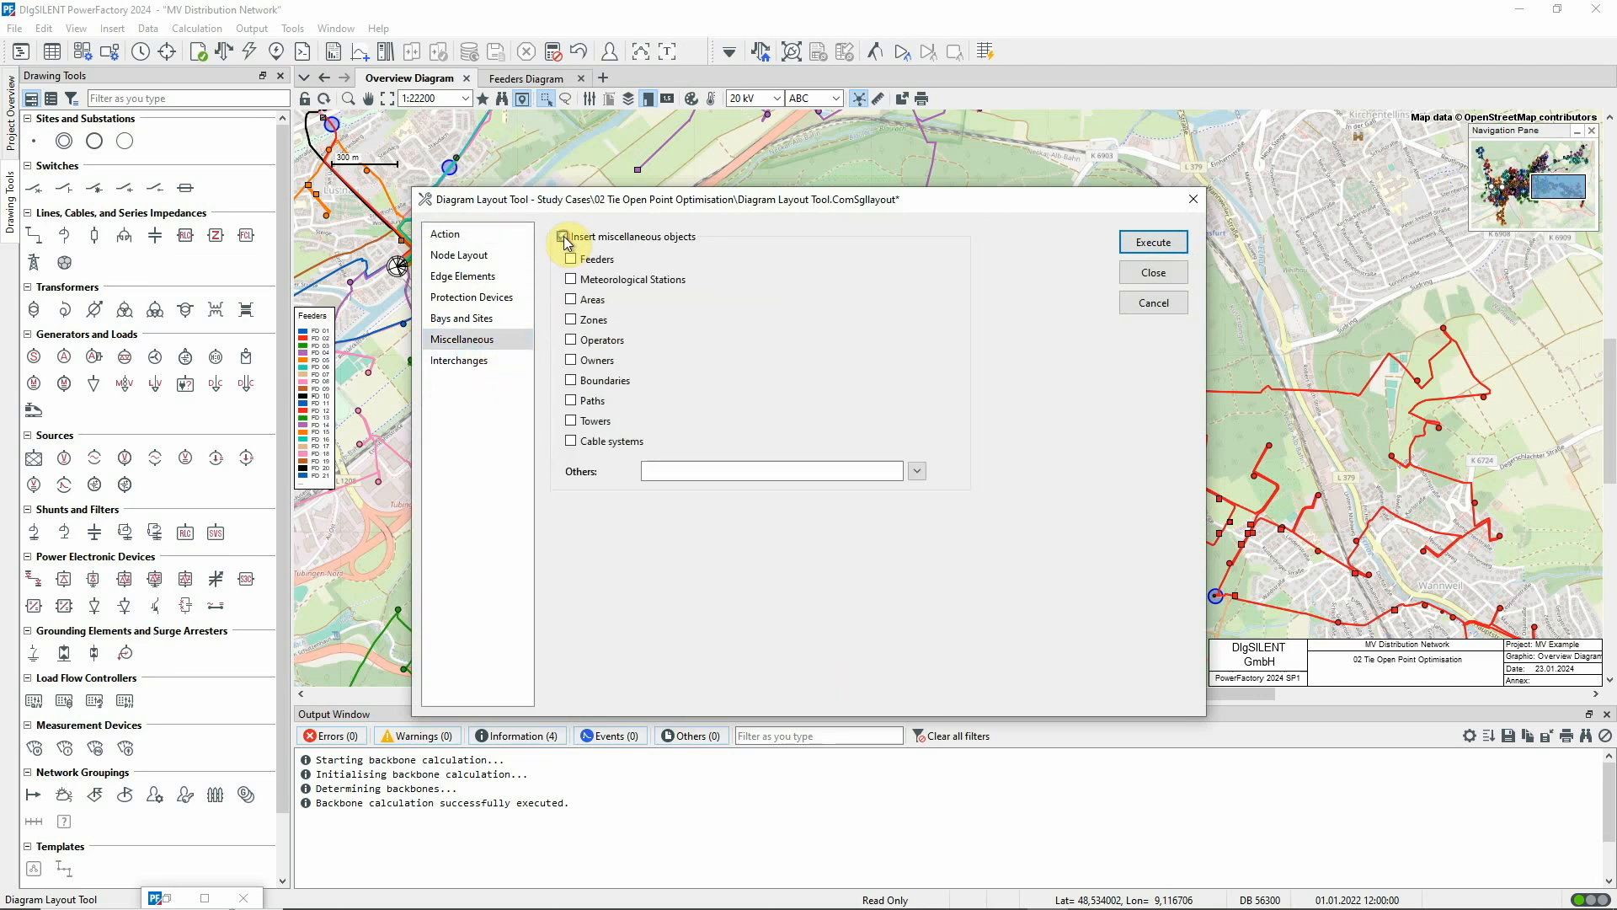
click(589, 260)
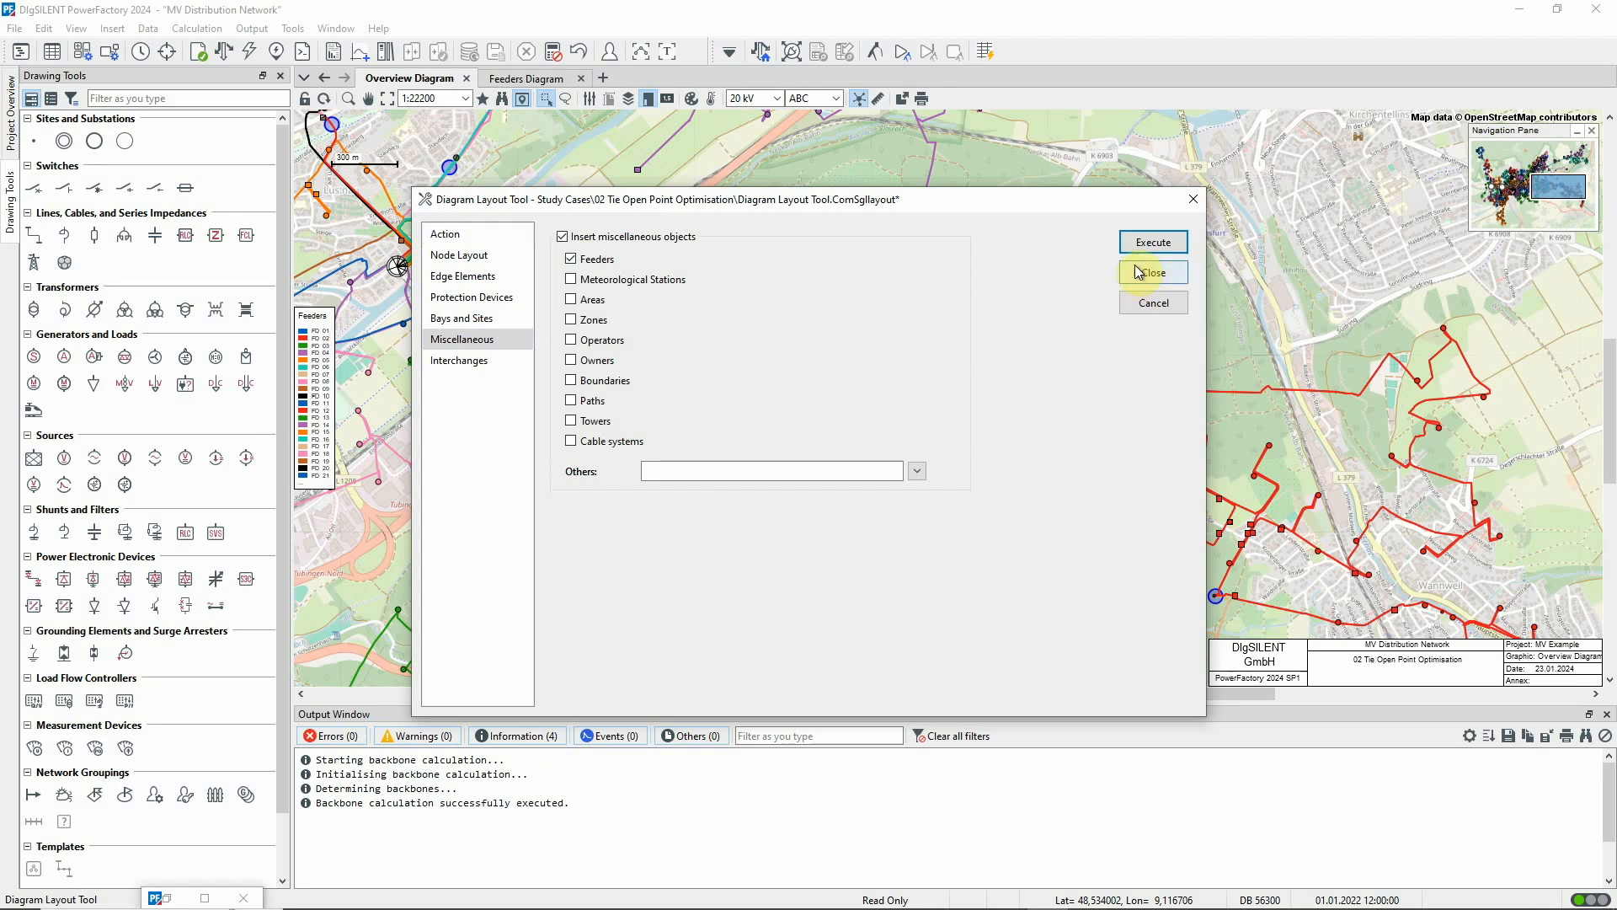
click(1154, 243)
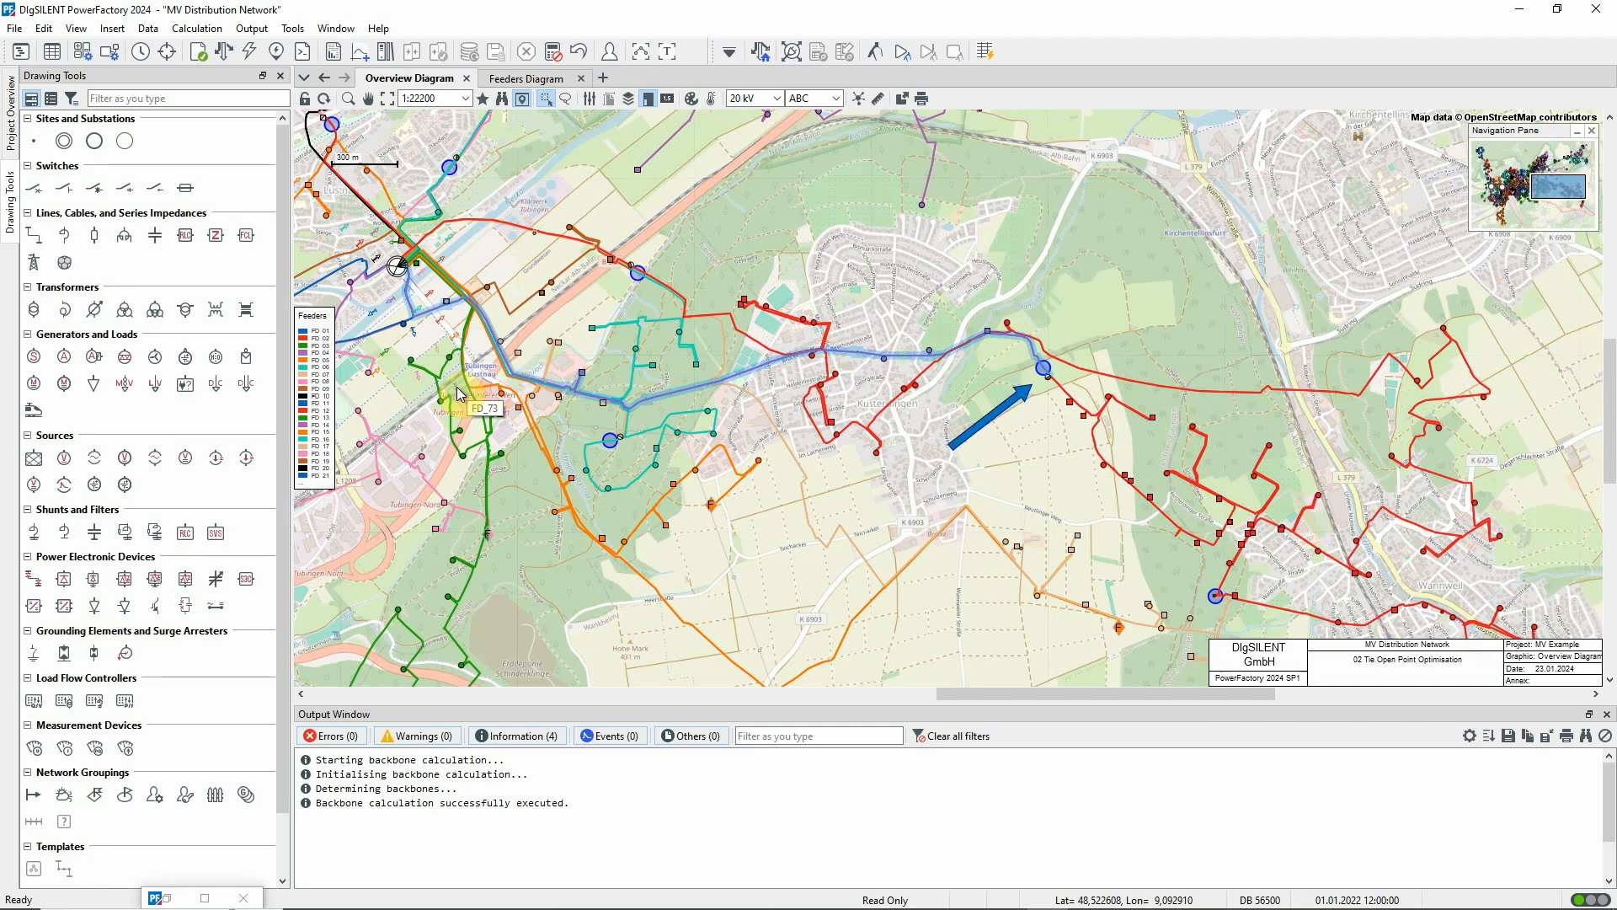
Inspect the detailed diagram of the substation at the tie open point between the two backbone feeders and close it
double_click(1046, 374)
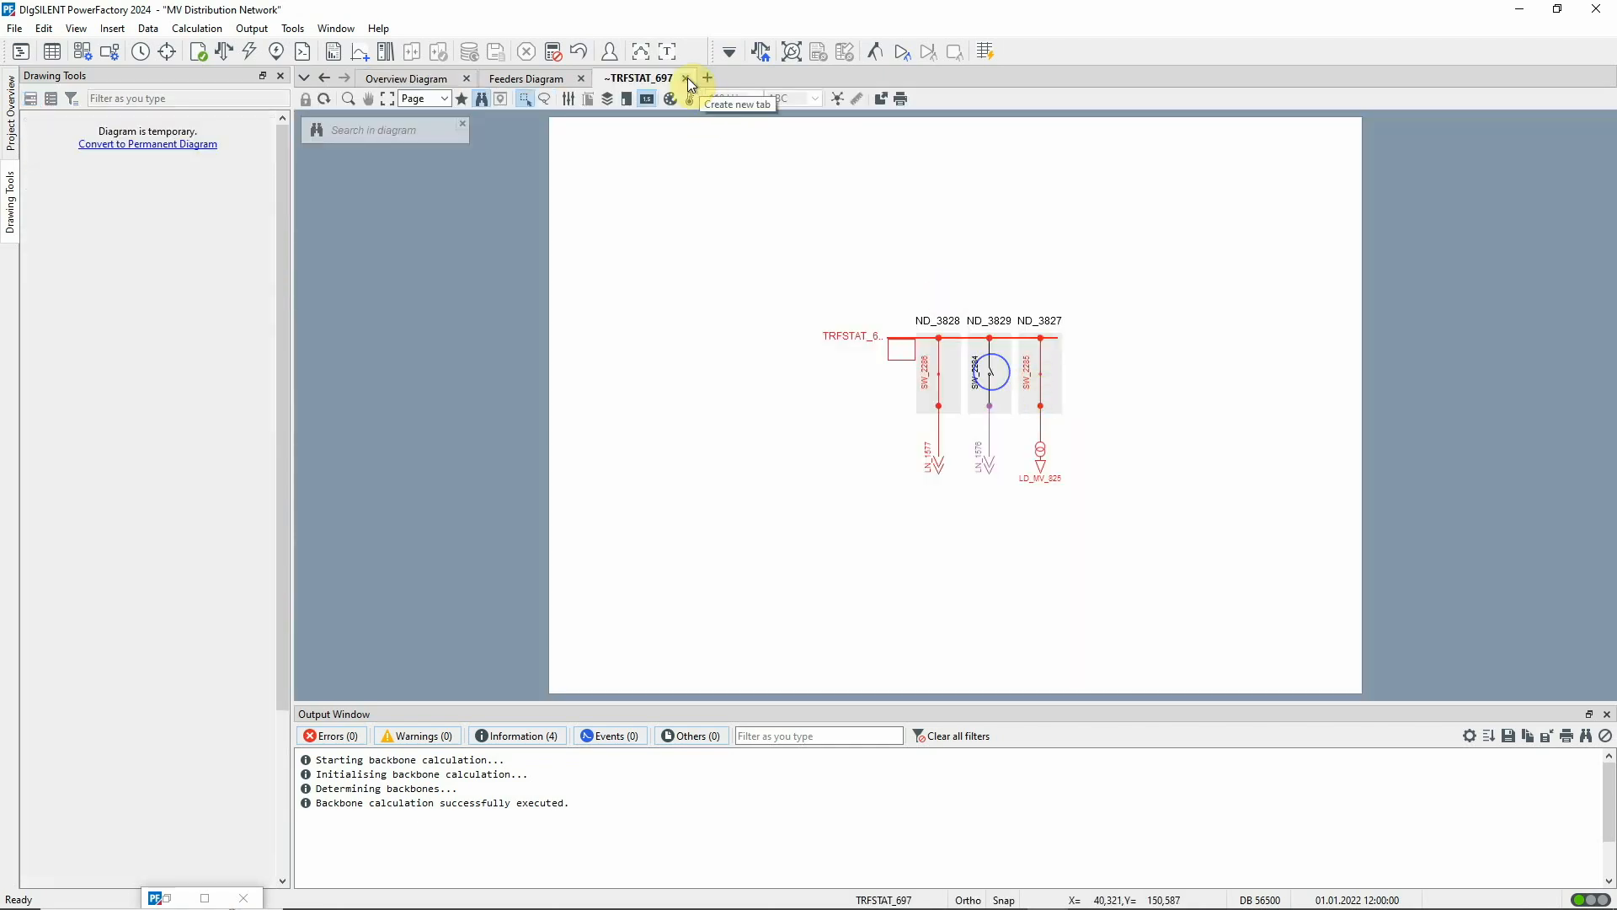
click(686, 79)
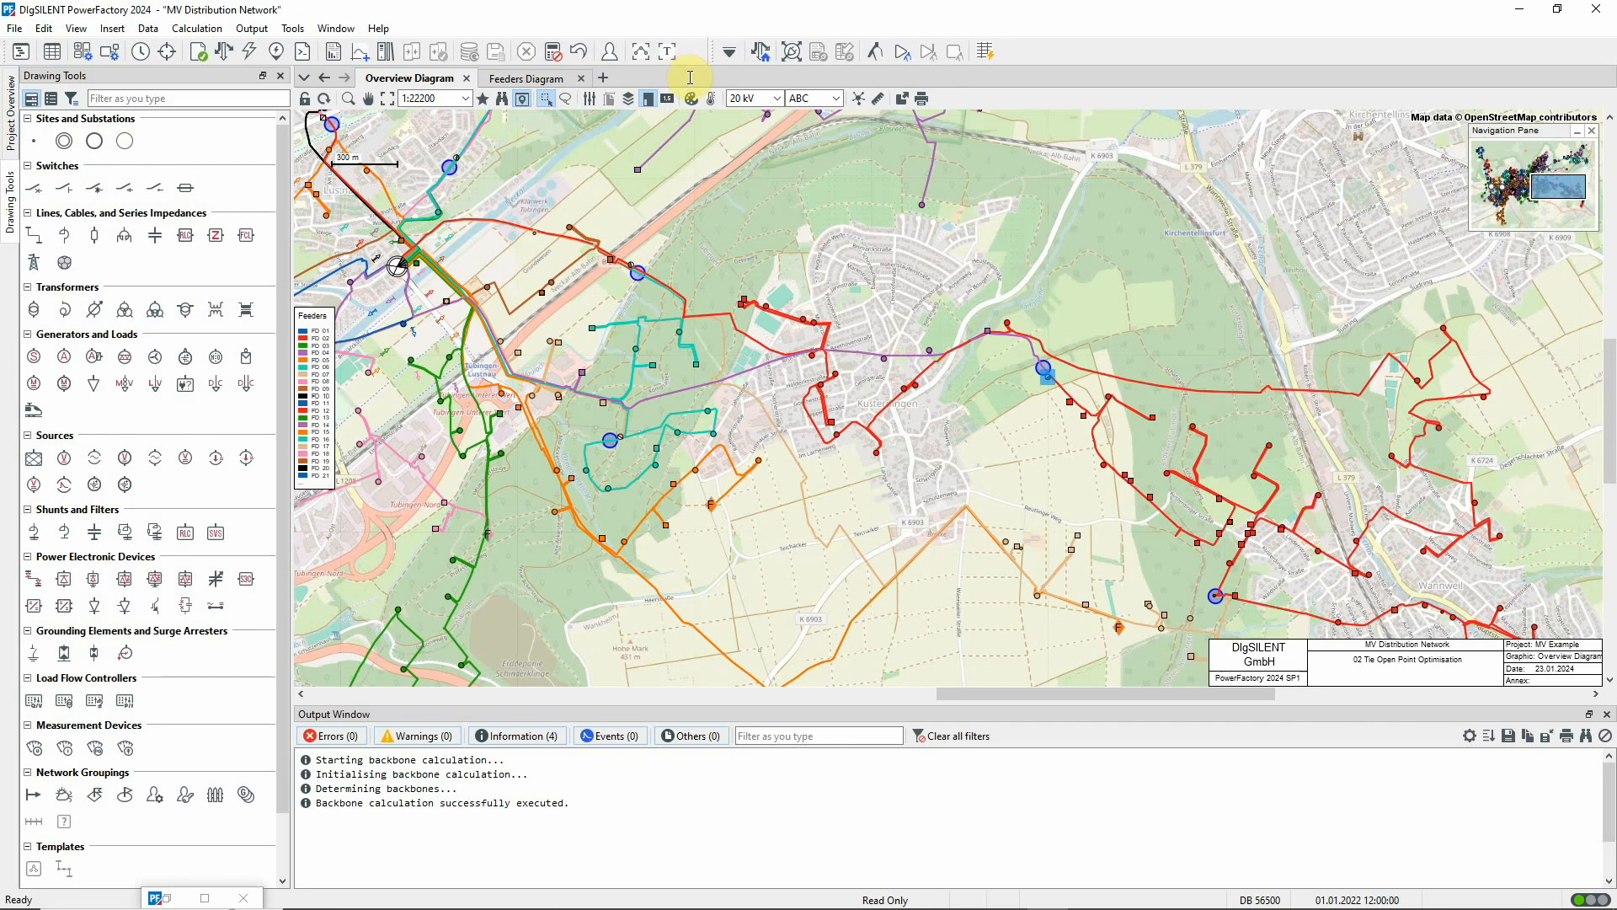
Open the Tie Open Point Optimisation command from the Distribution Network Optimisation tools and review the contents of its feeding points set
click(730, 53)
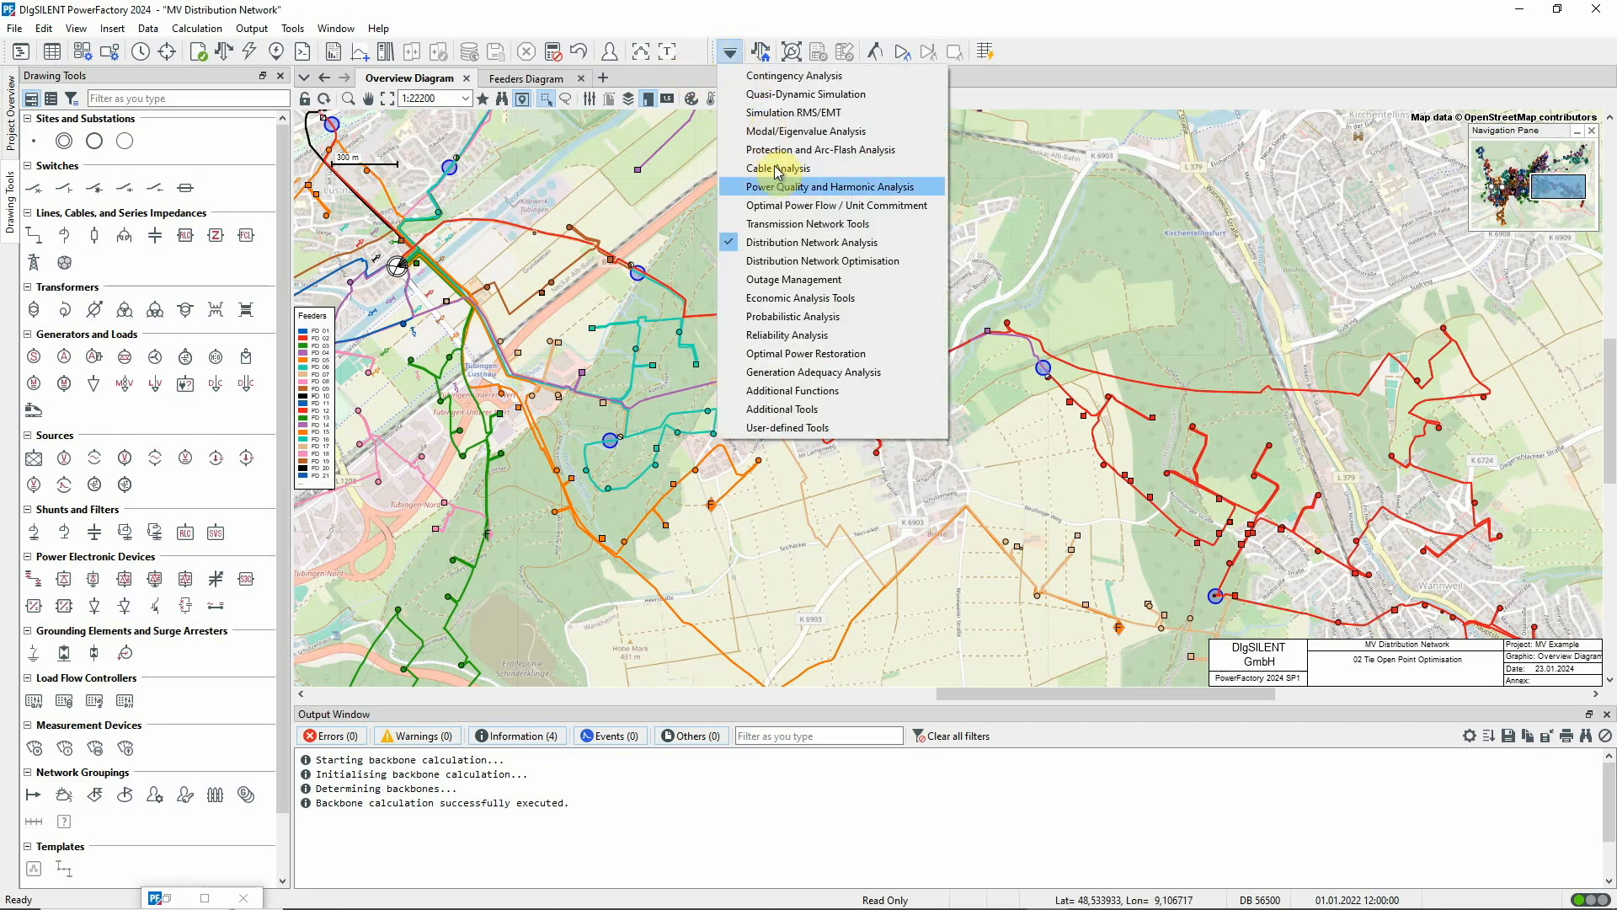
click(786, 262)
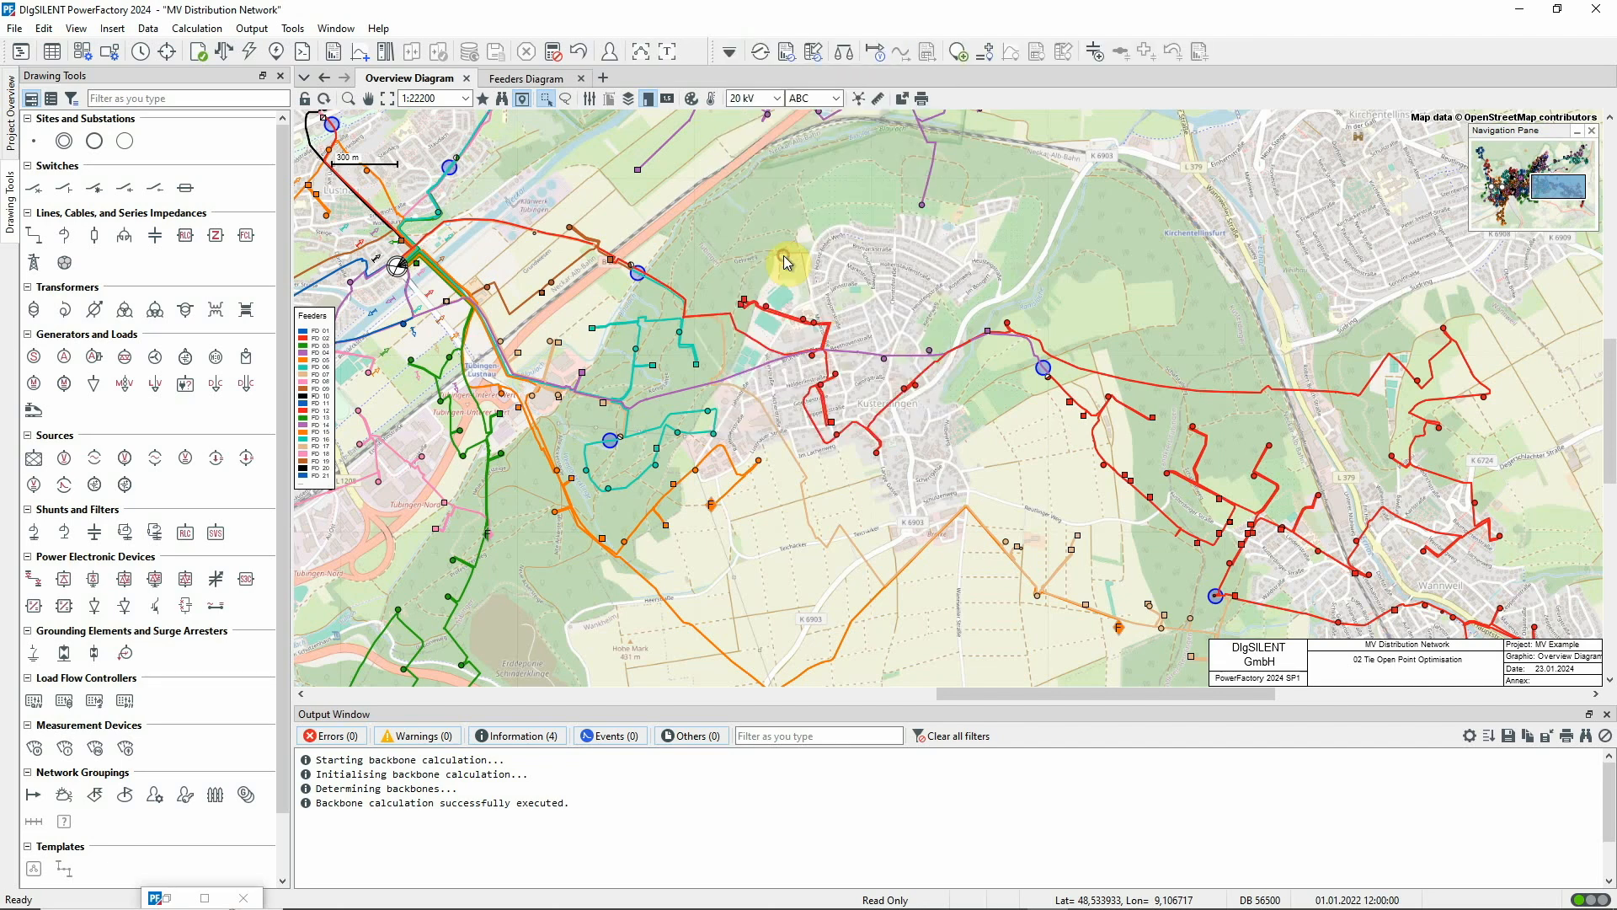
click(760, 52)
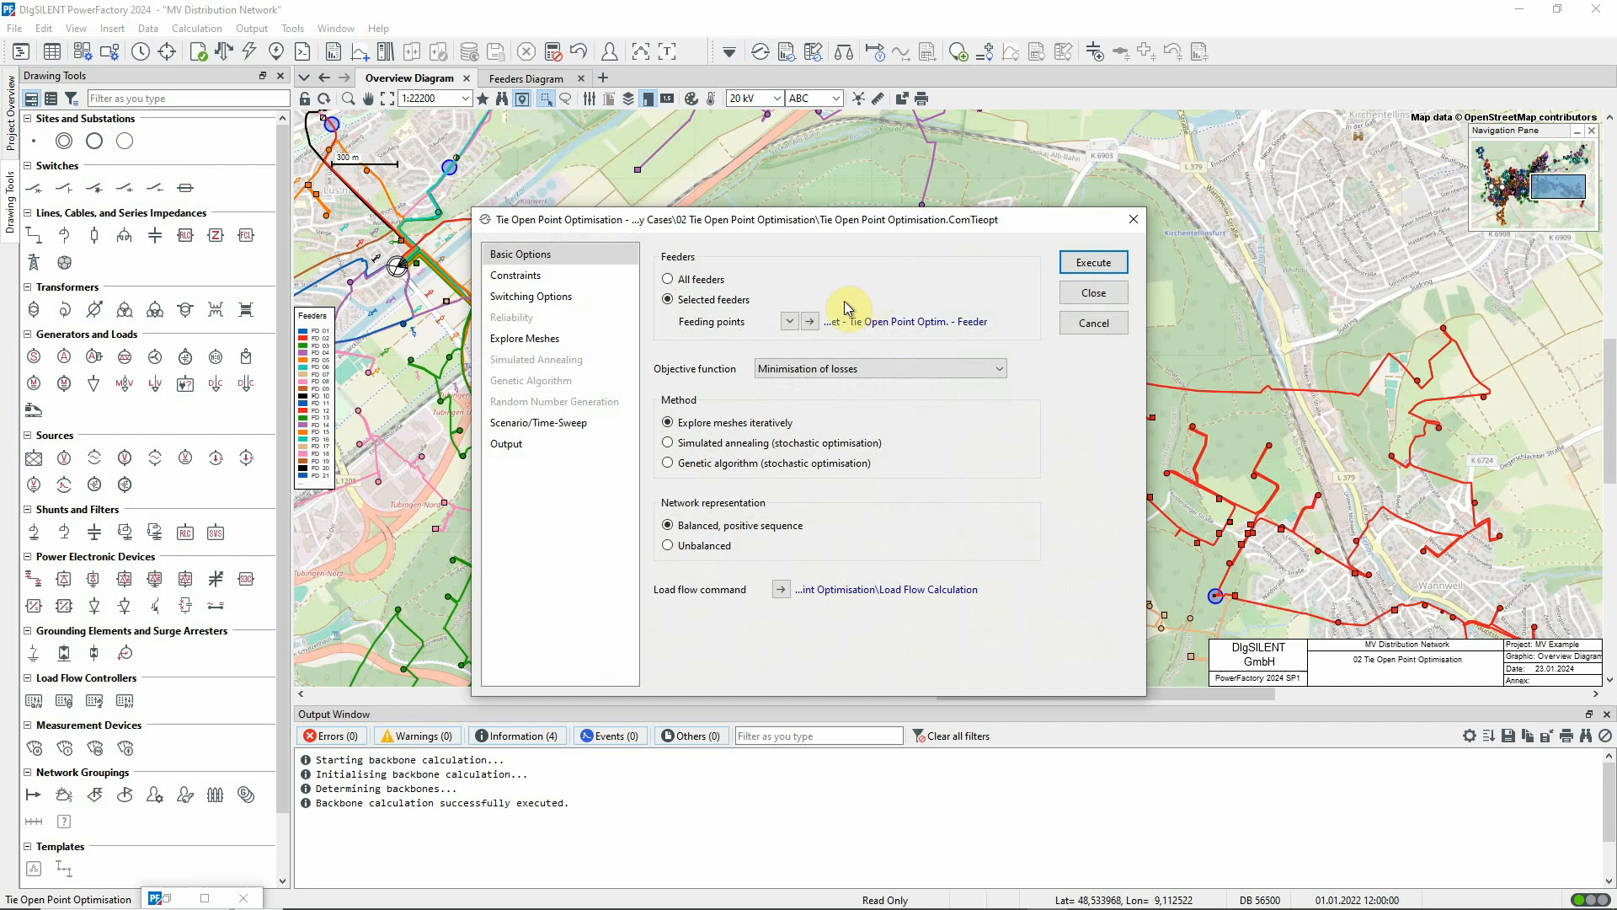
click(811, 322)
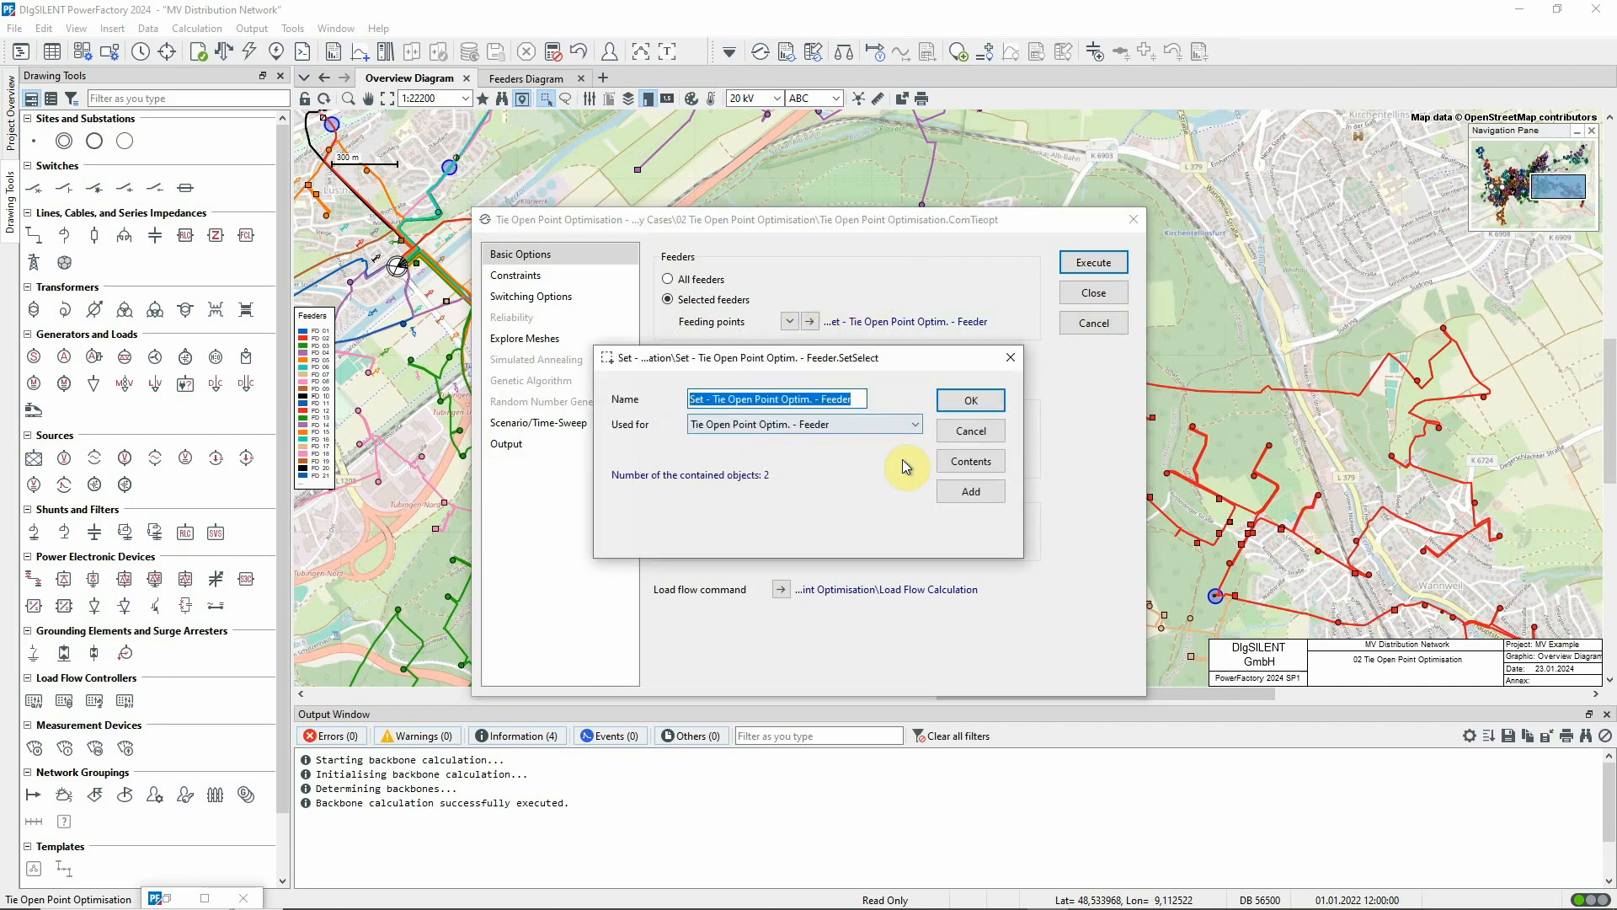
click(962, 461)
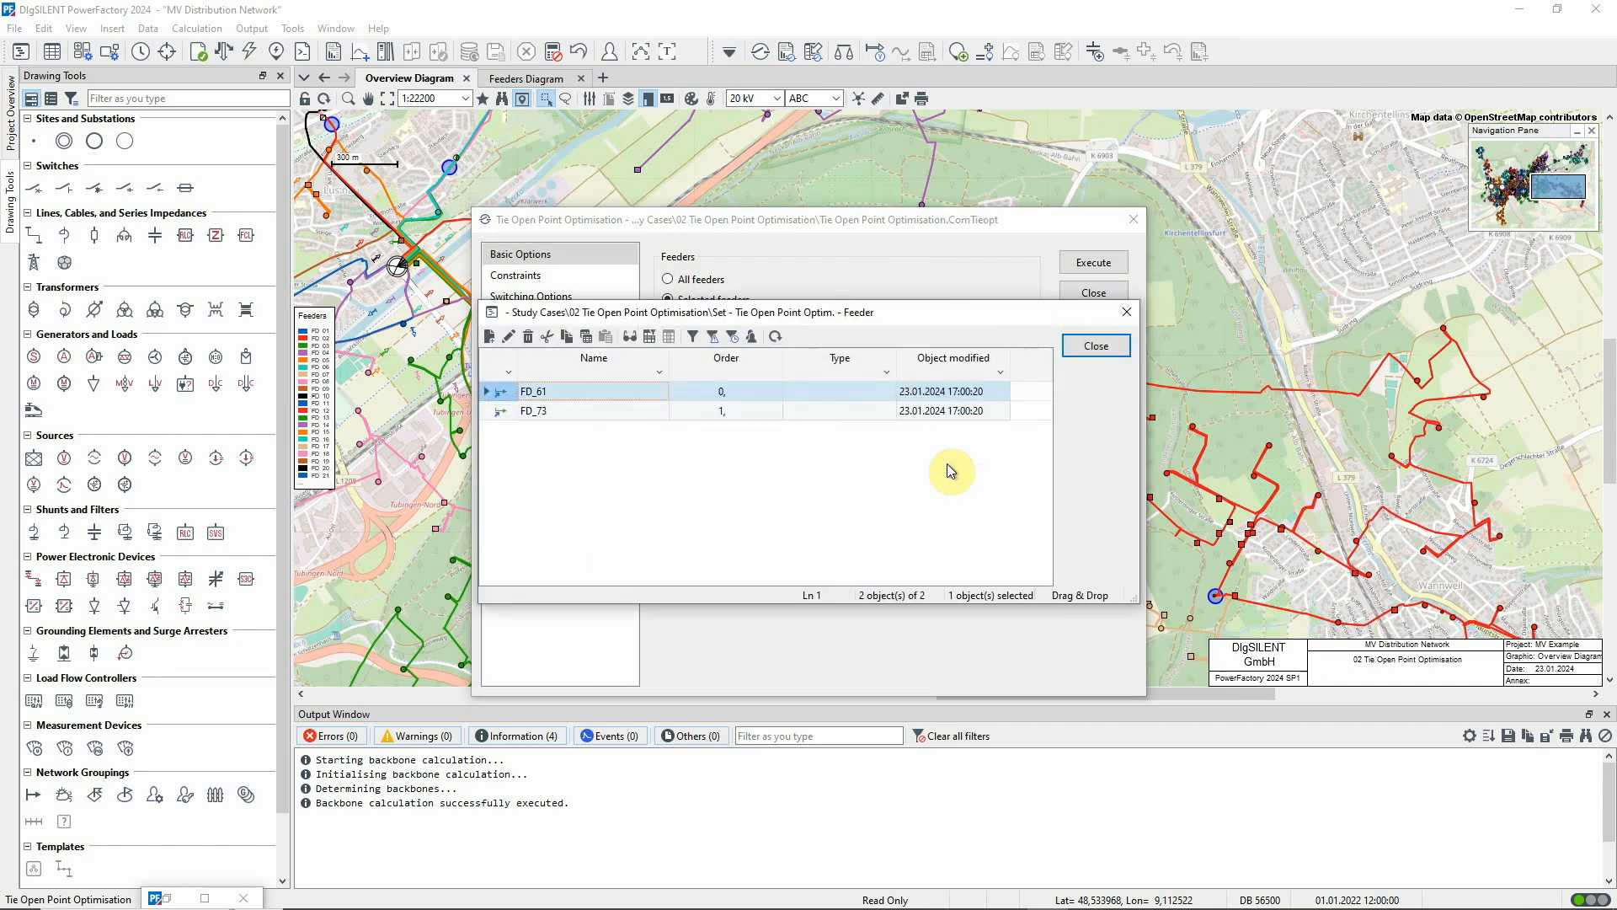
click(1080, 347)
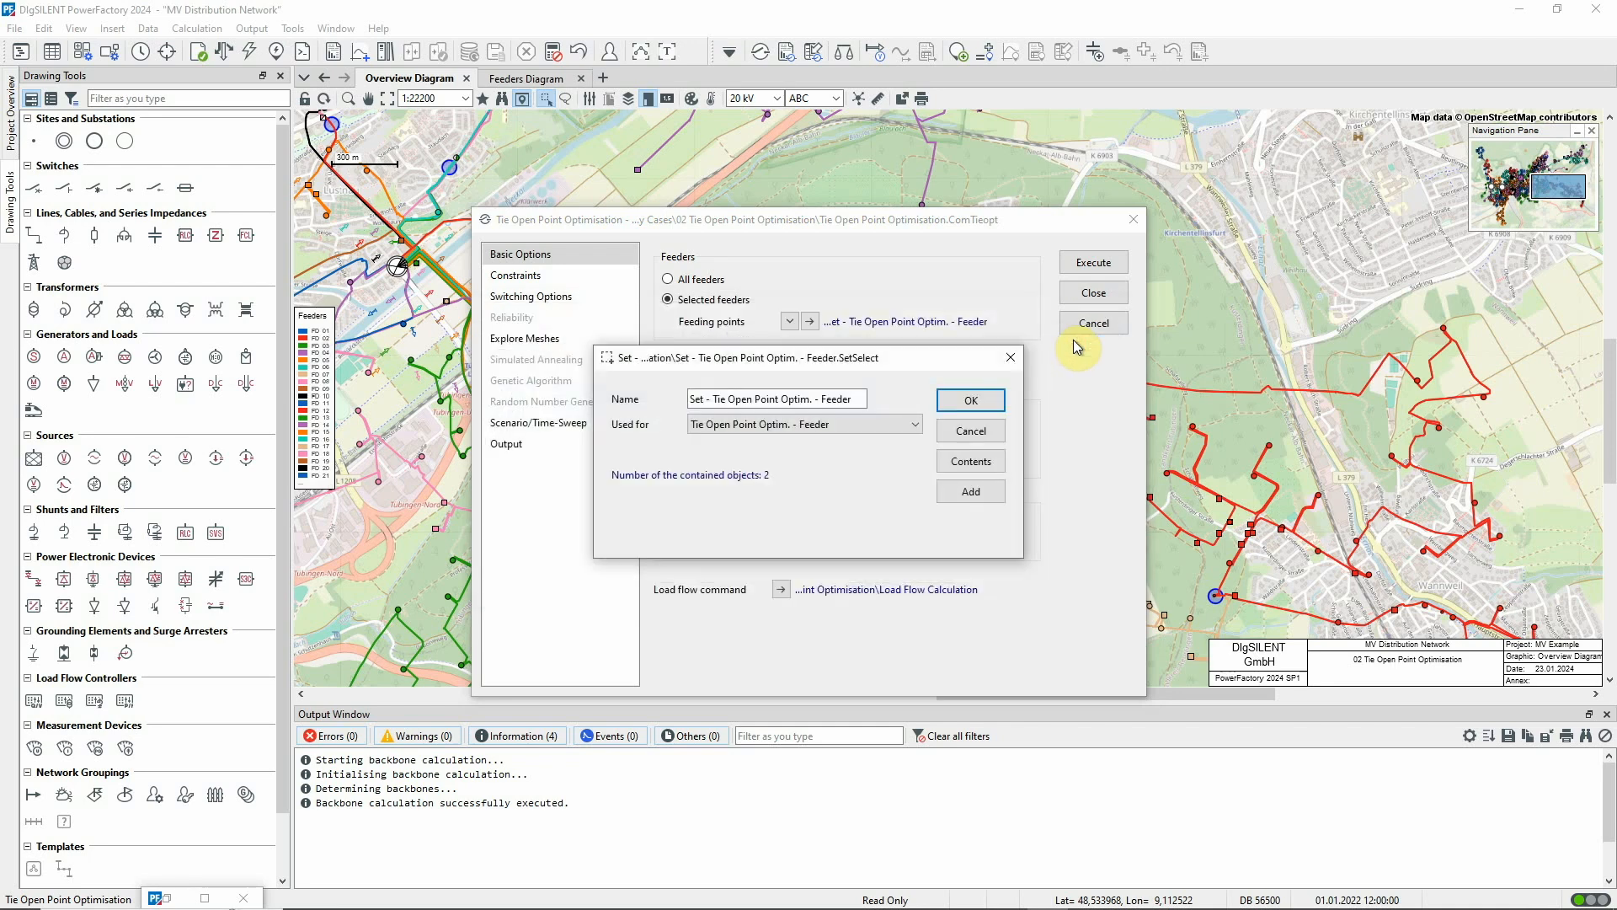
click(971, 431)
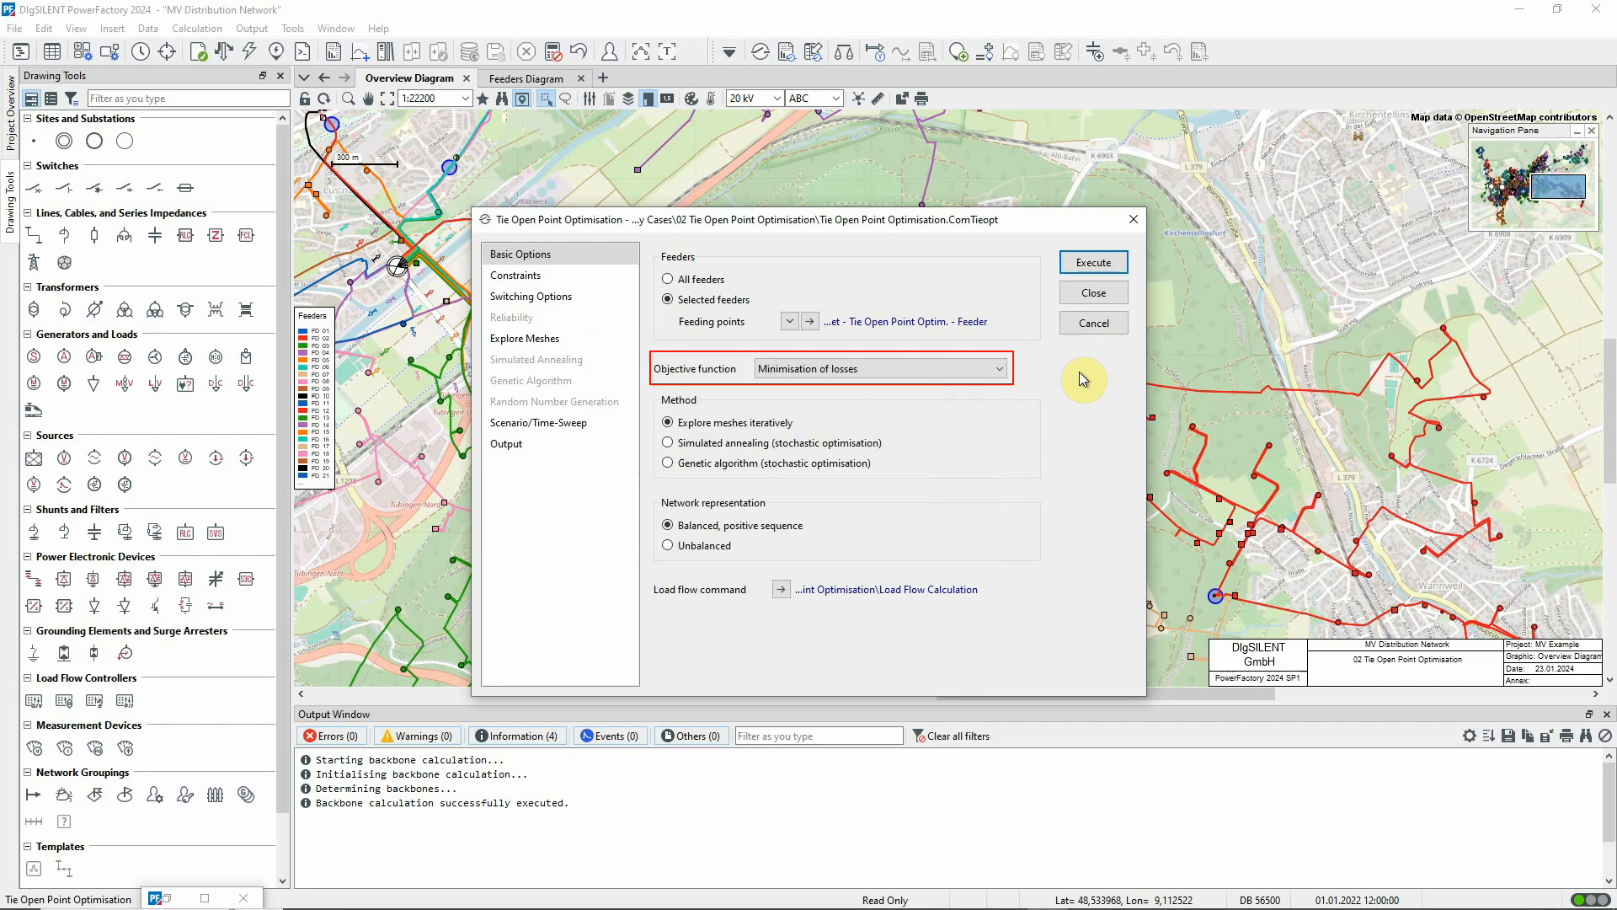
Check the optimisation's output settings for recording the solution to an operation scenario and execute the Tie Open Point Optimisation
click(510, 447)
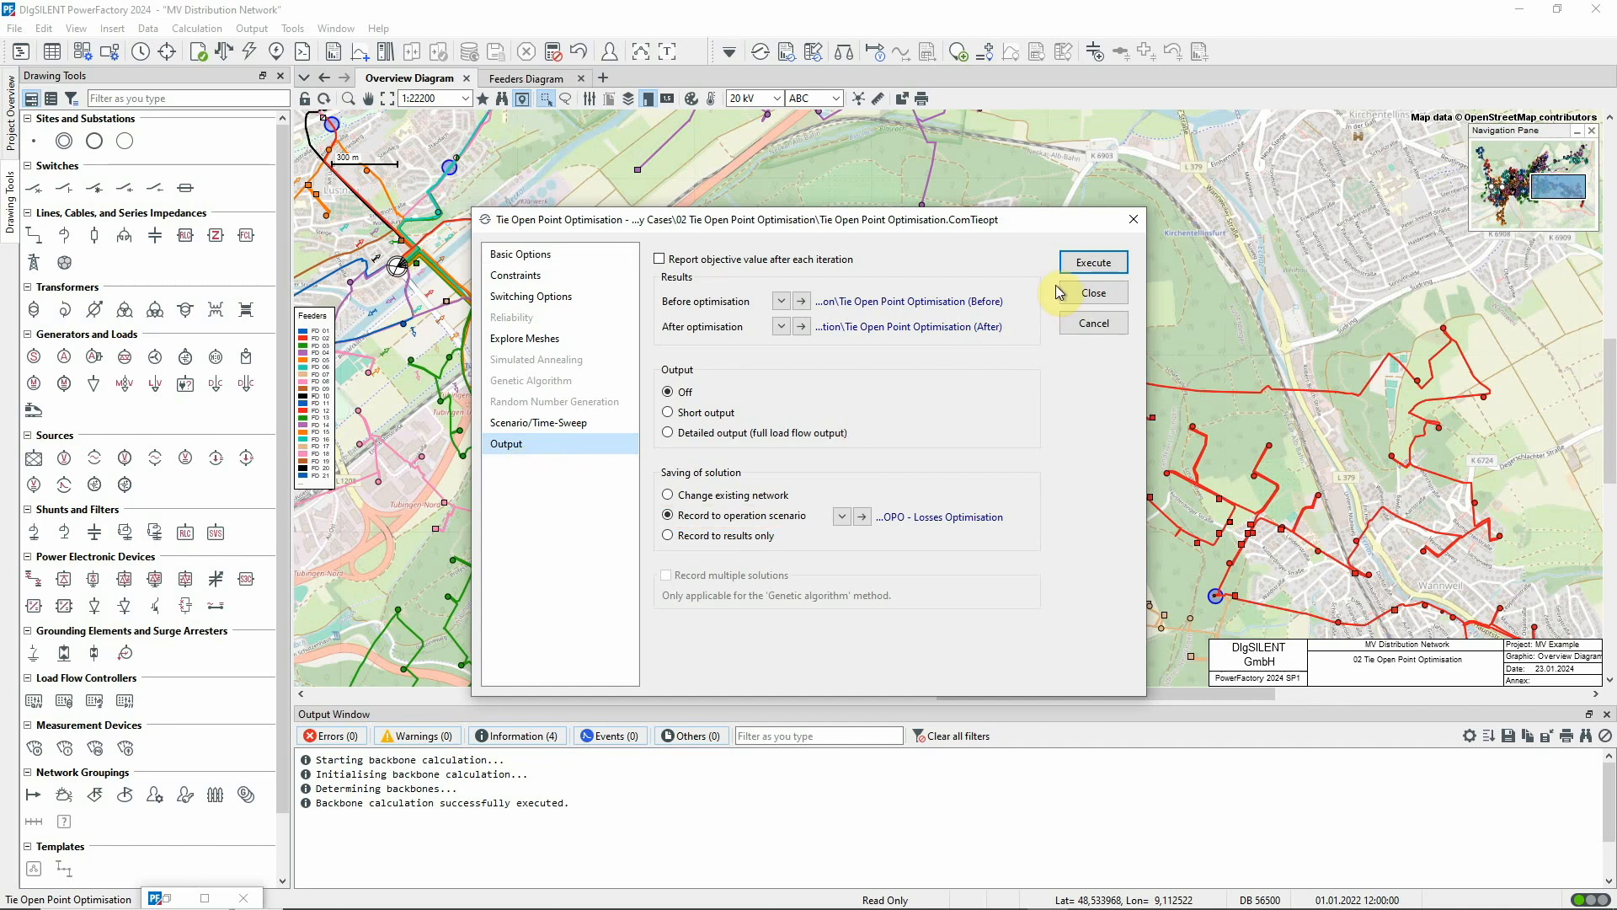
click(1075, 261)
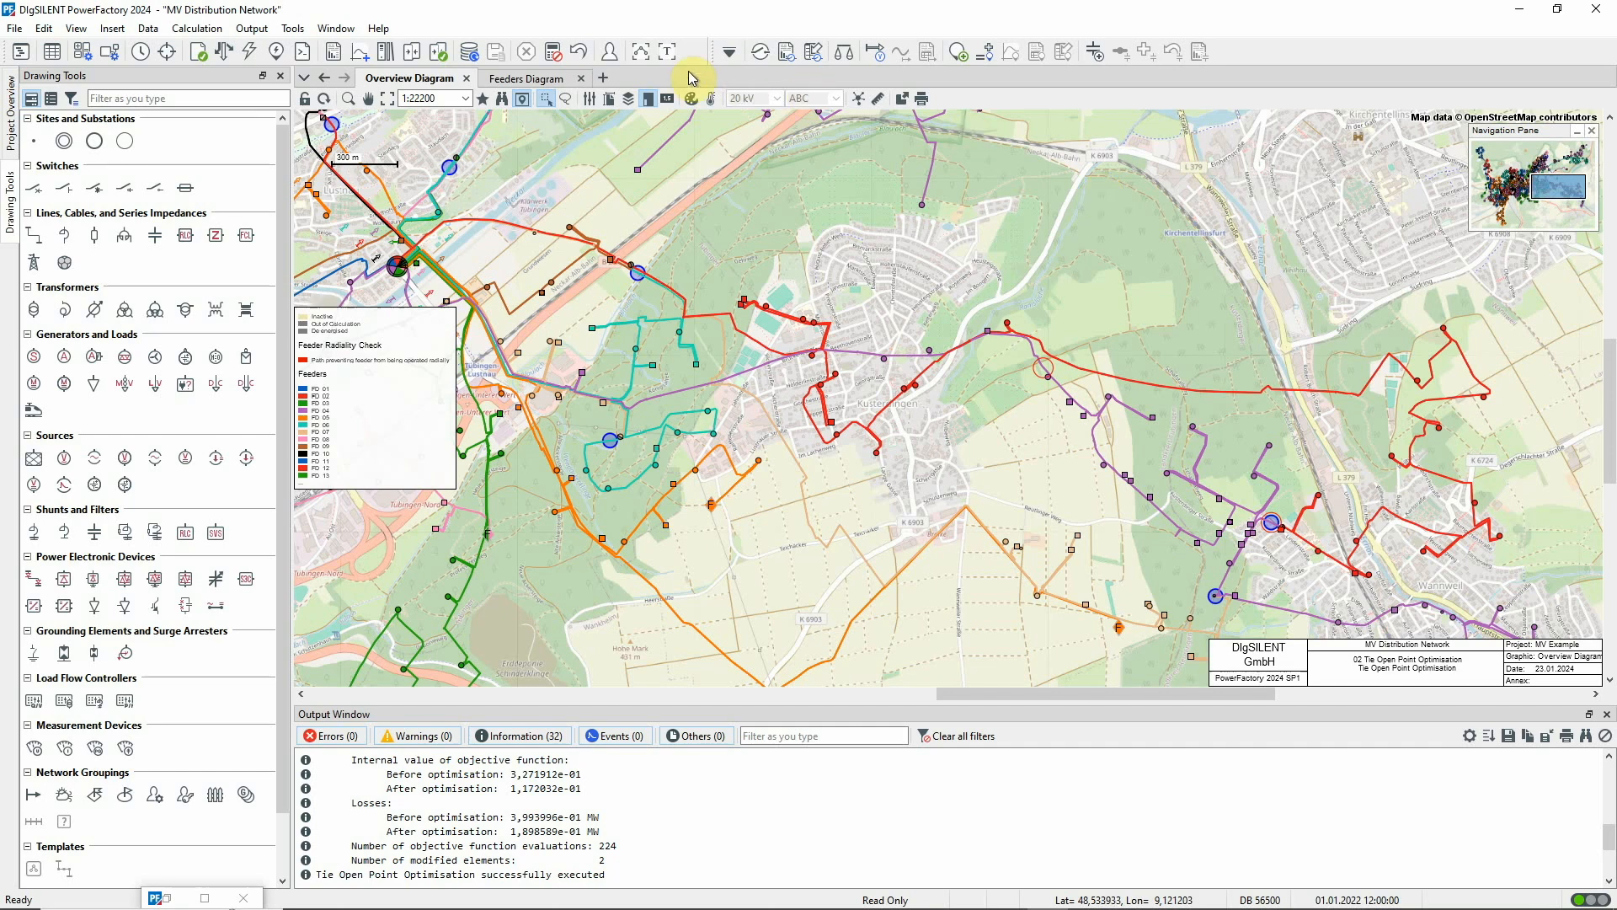
Enlarge the output window to review the Tie Open Point Optimisation's switching actions and losses, and restore the normal layout
click(664, 52)
scroll(941, 327, up, 7)
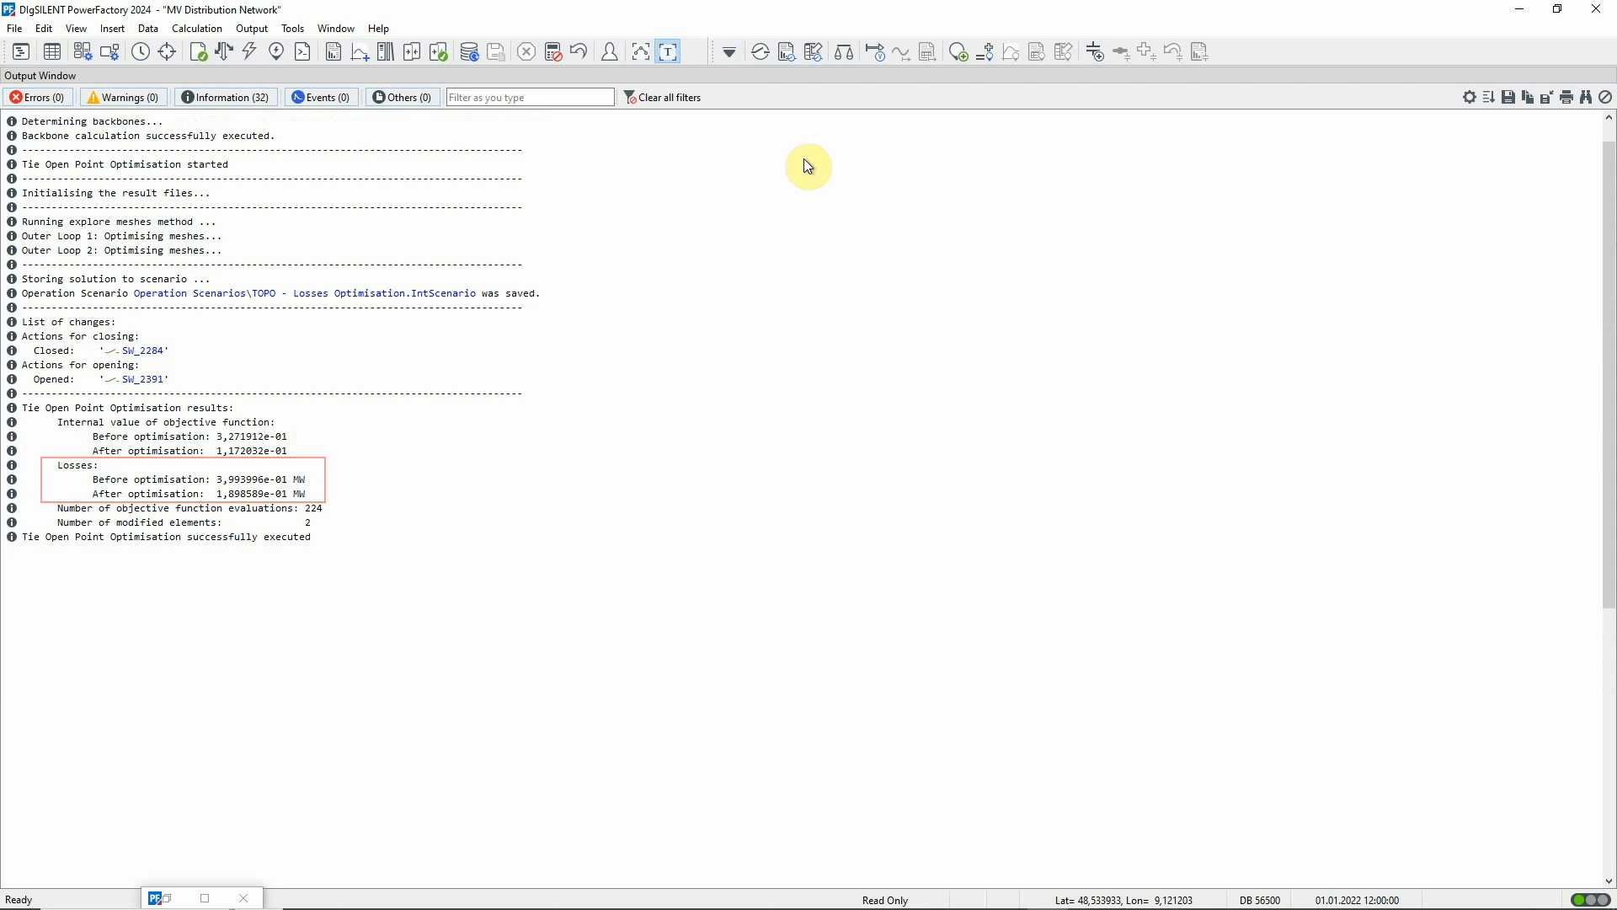
click(668, 52)
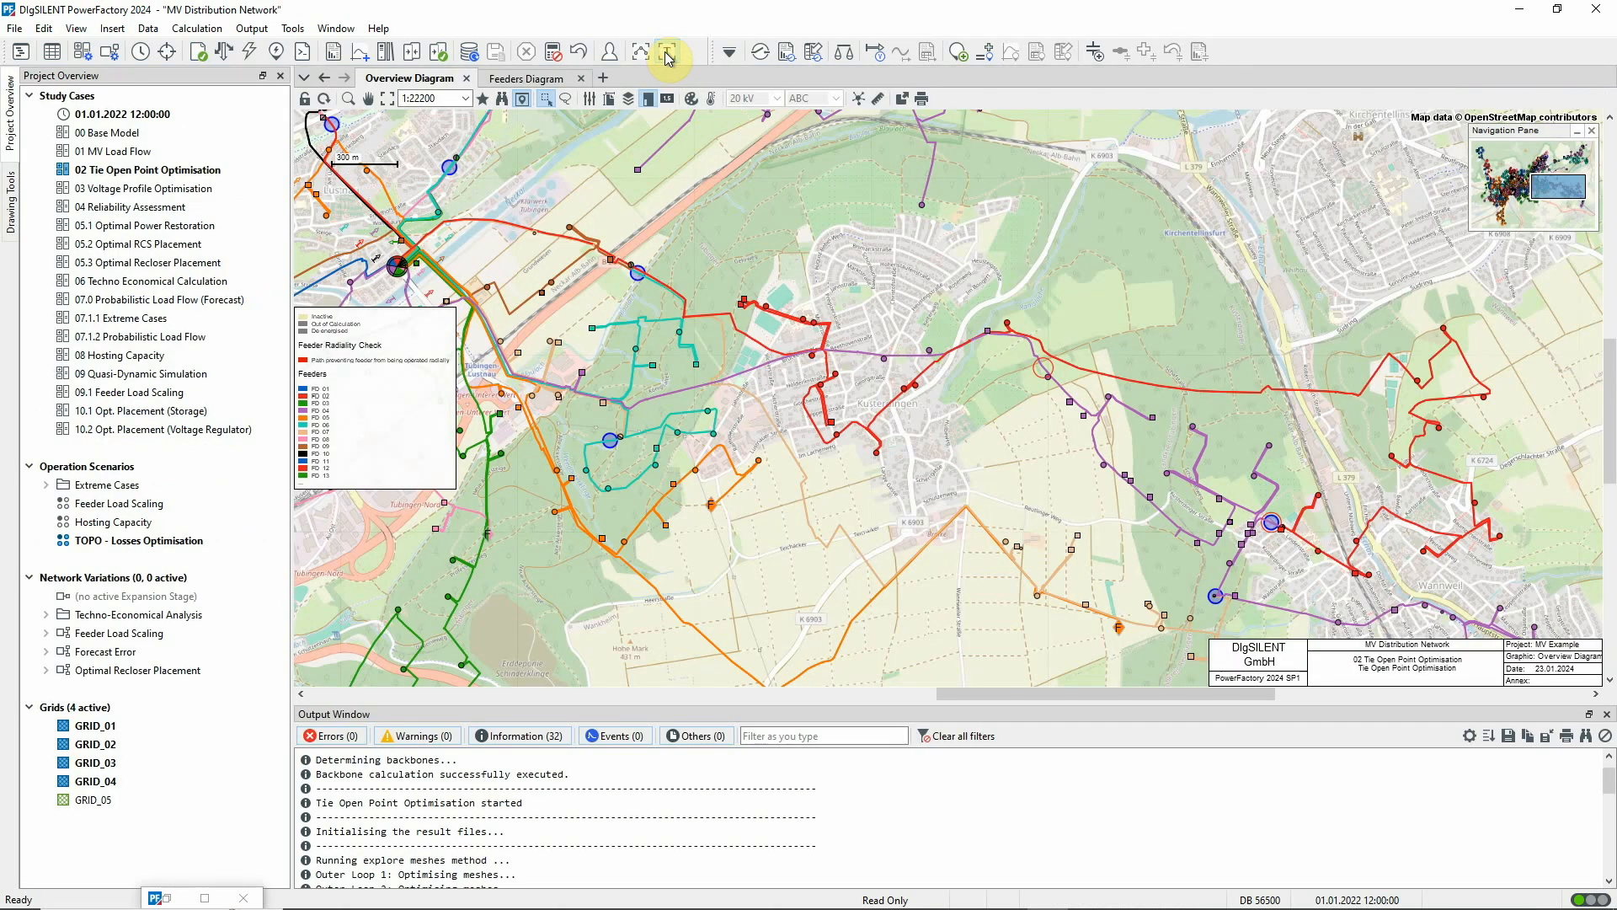
Generate a report containing only Tie Open Point Optimisation, leaving out the Tie Open Point Optimisation Settings report
click(787, 52)
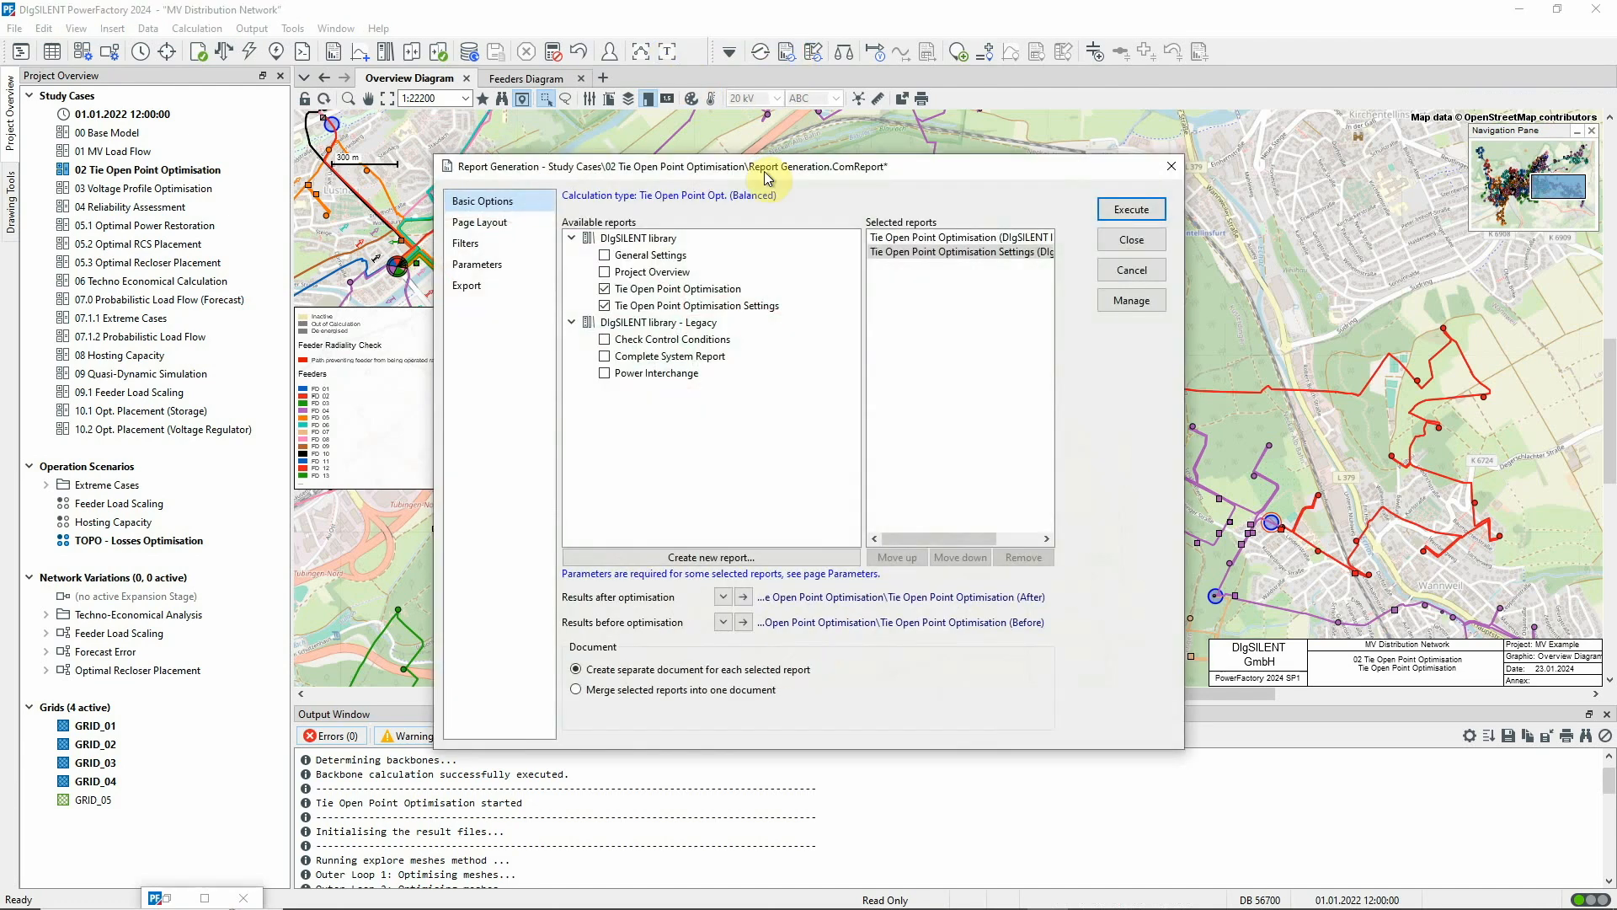
click(604, 305)
click(604, 305)
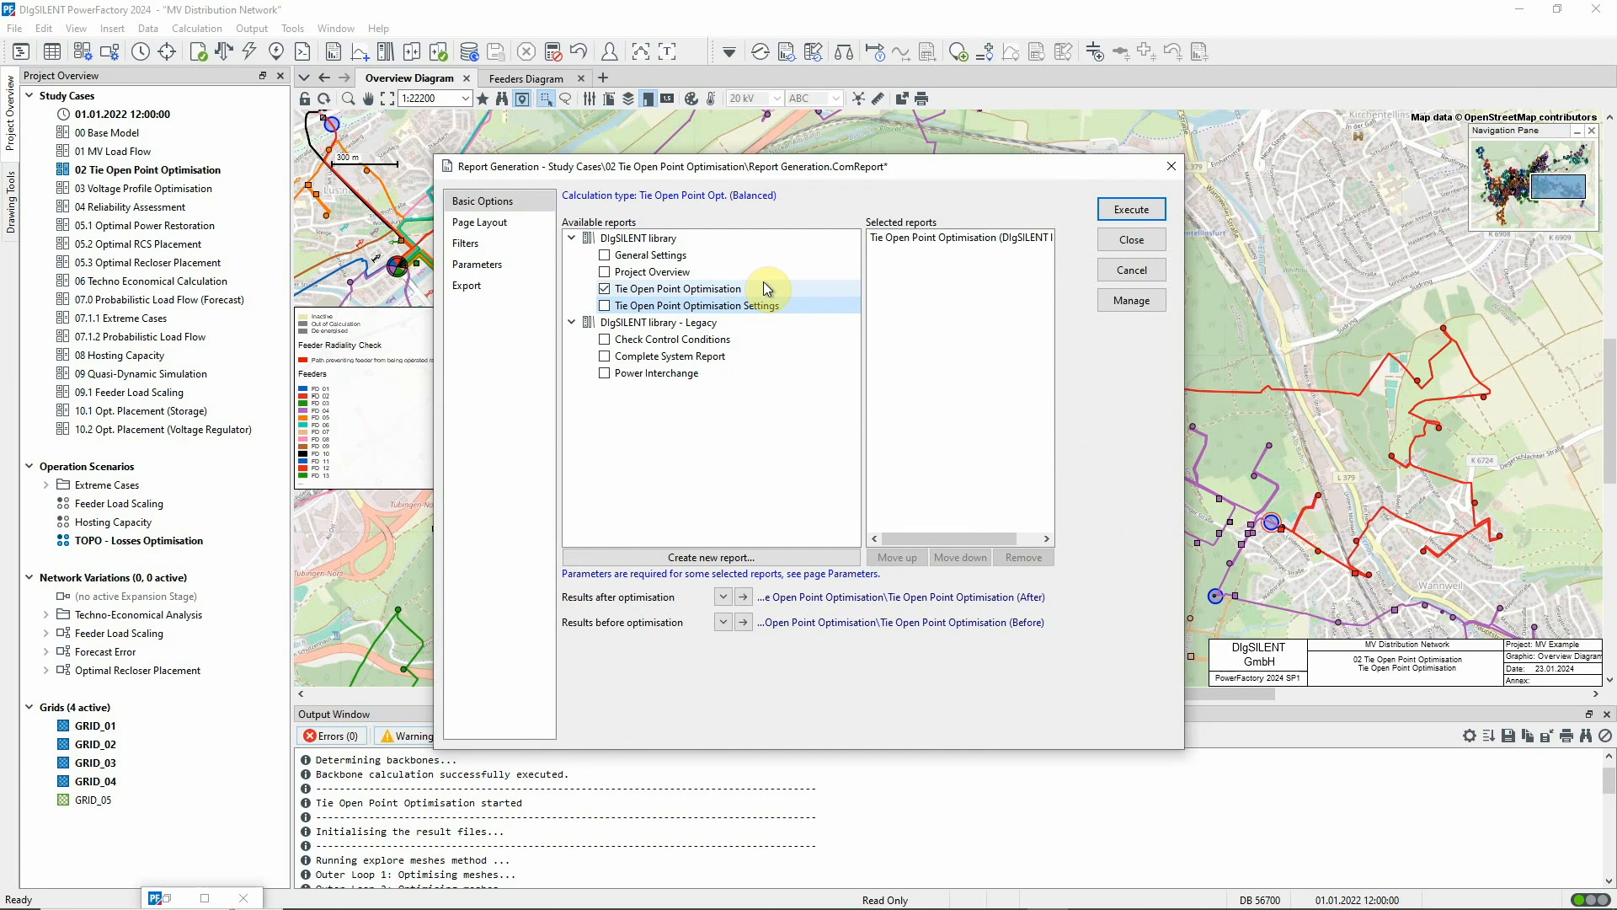
click(1119, 210)
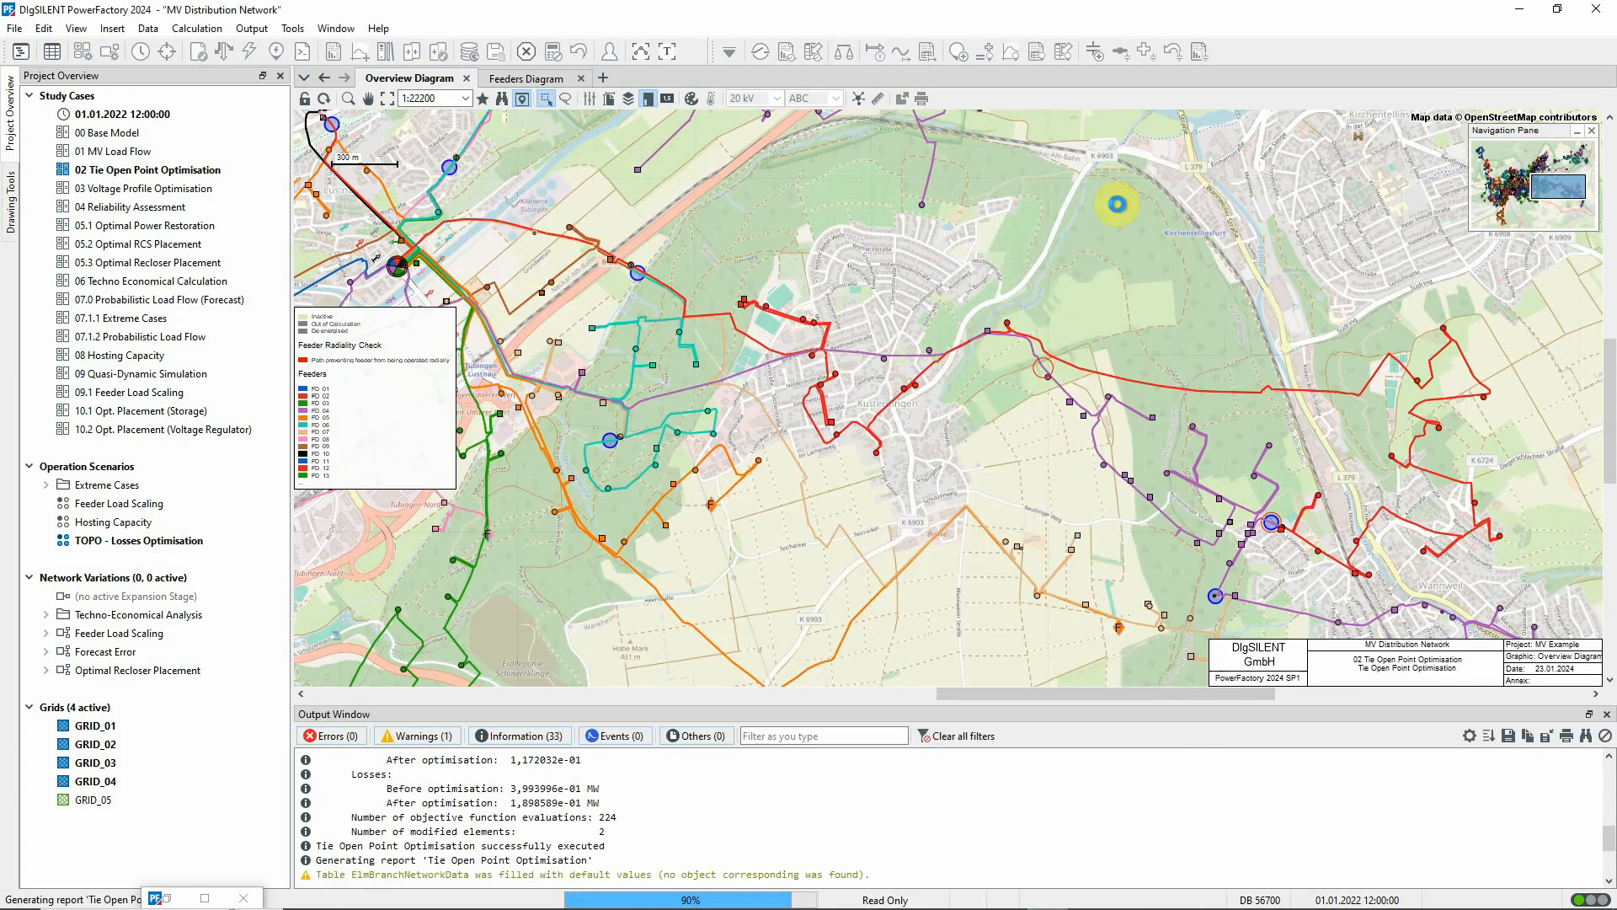
click(1178, 266)
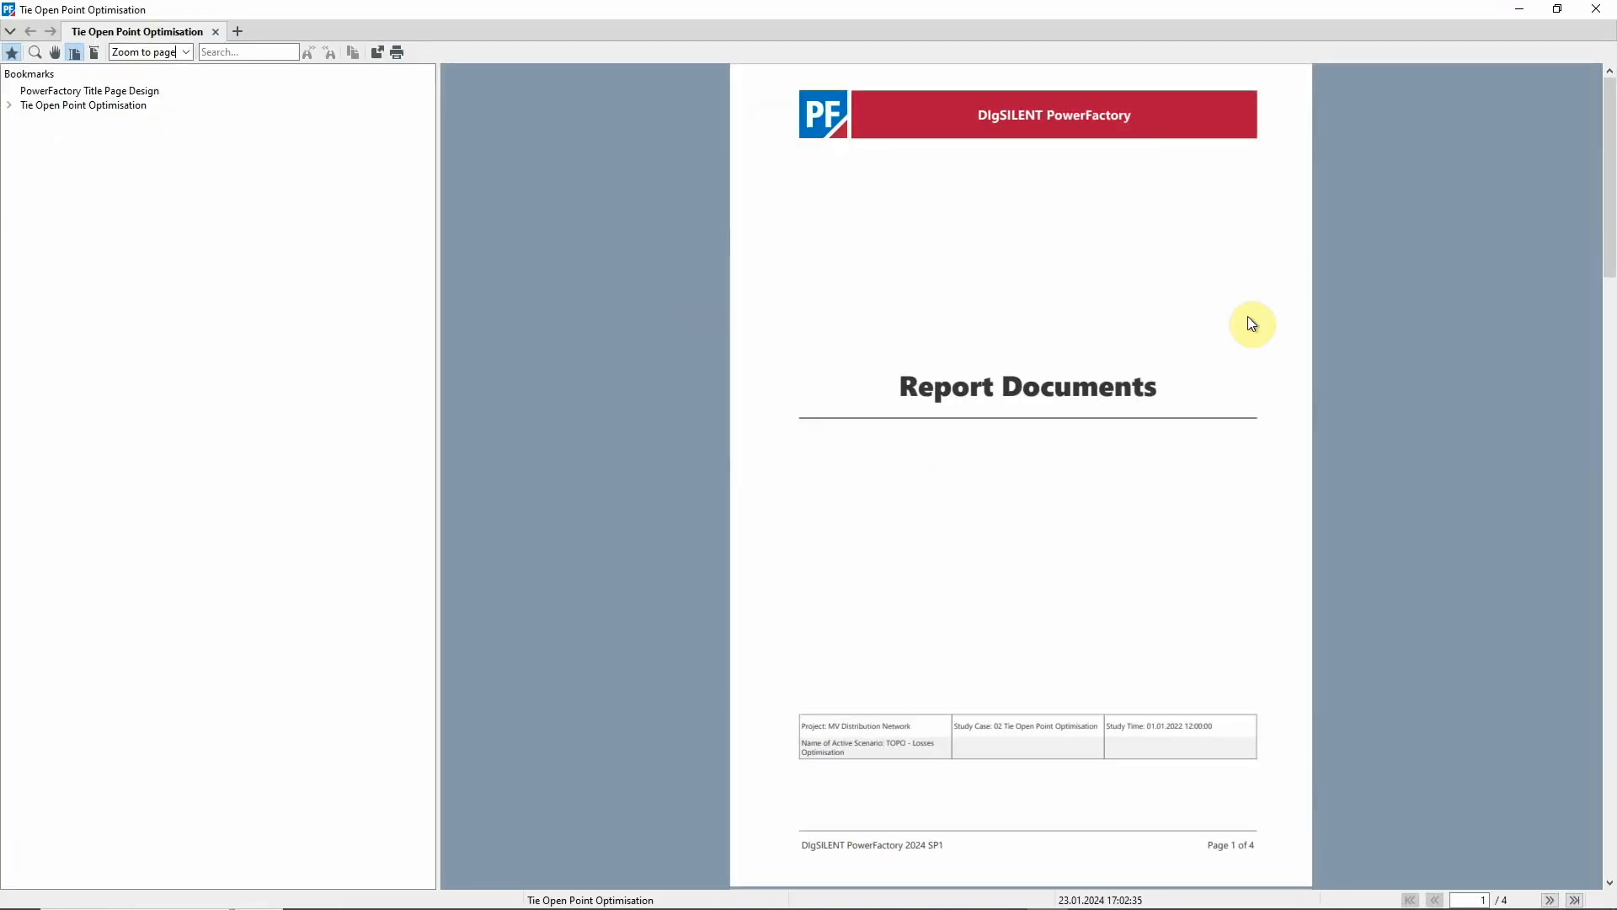
Review the optimal tie open positions, necessary switching actions and feeder results in the generated report, and close it
click(1608, 527)
click(1608, 527)
scroll(1261, 550, up, 2)
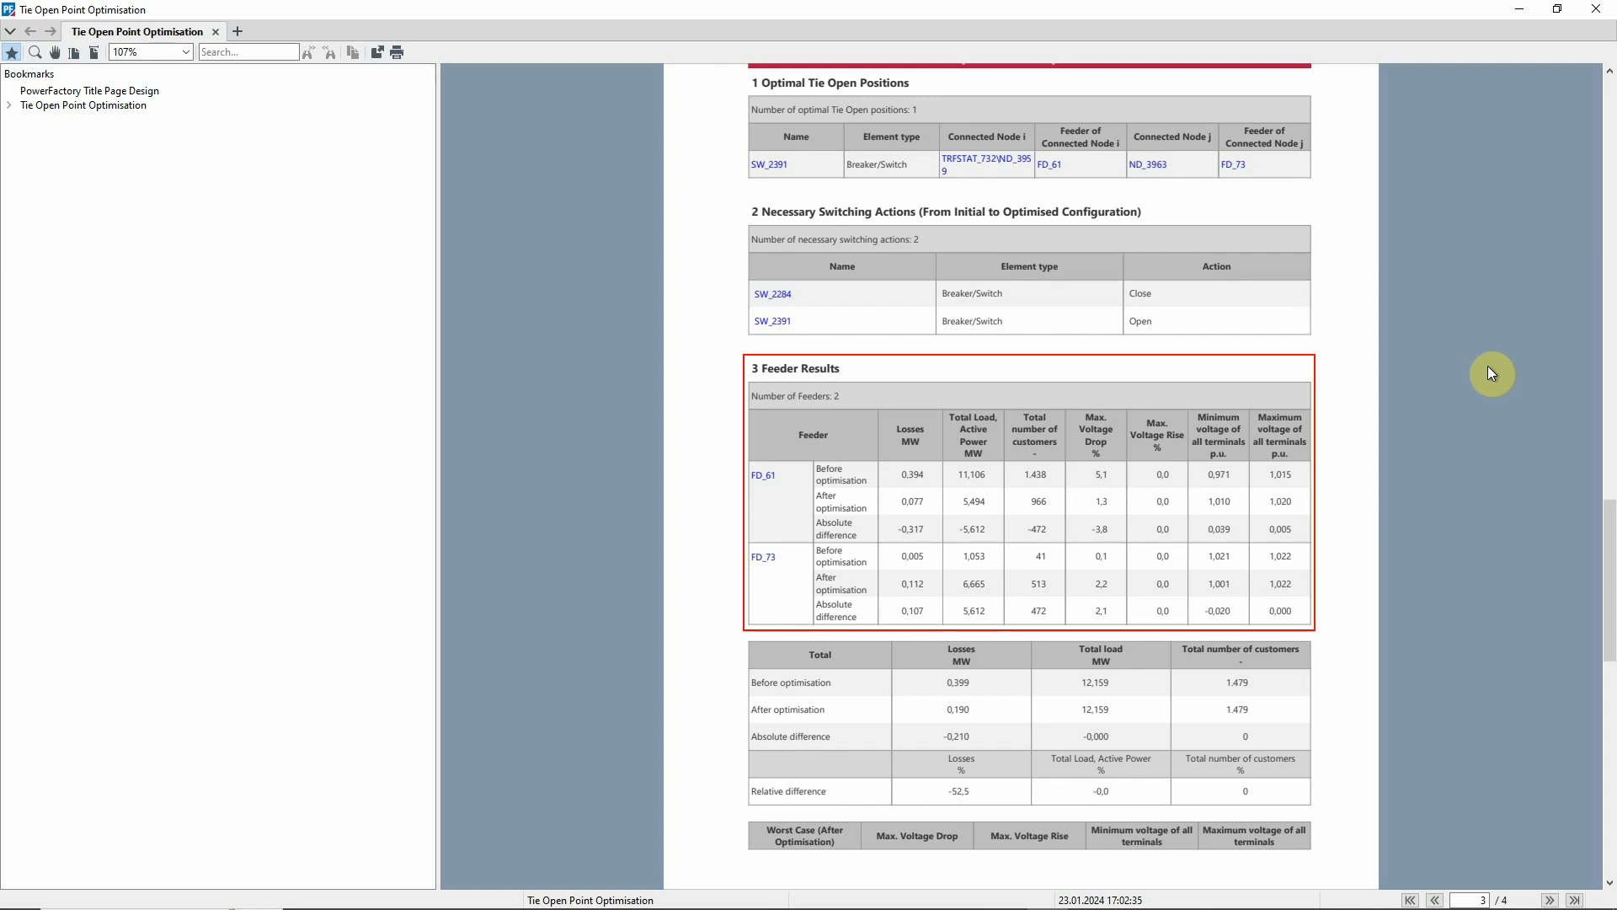
click(1596, 9)
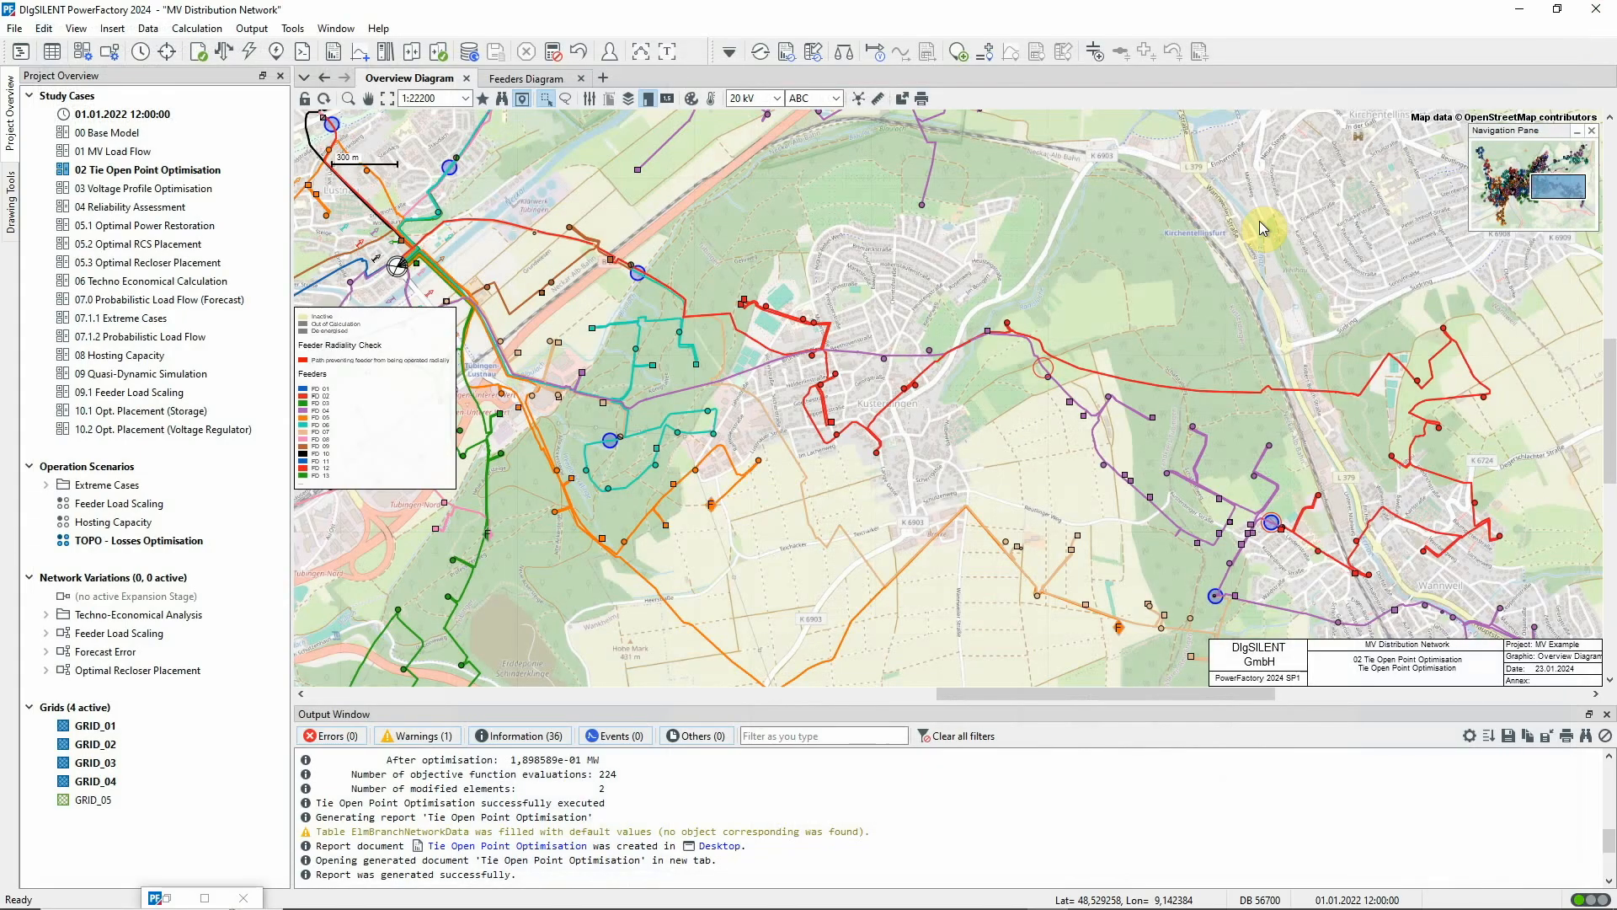
Deactivate the TOPO - Losses Optimisation operation scenario
right_click(183, 542)
click(226, 617)
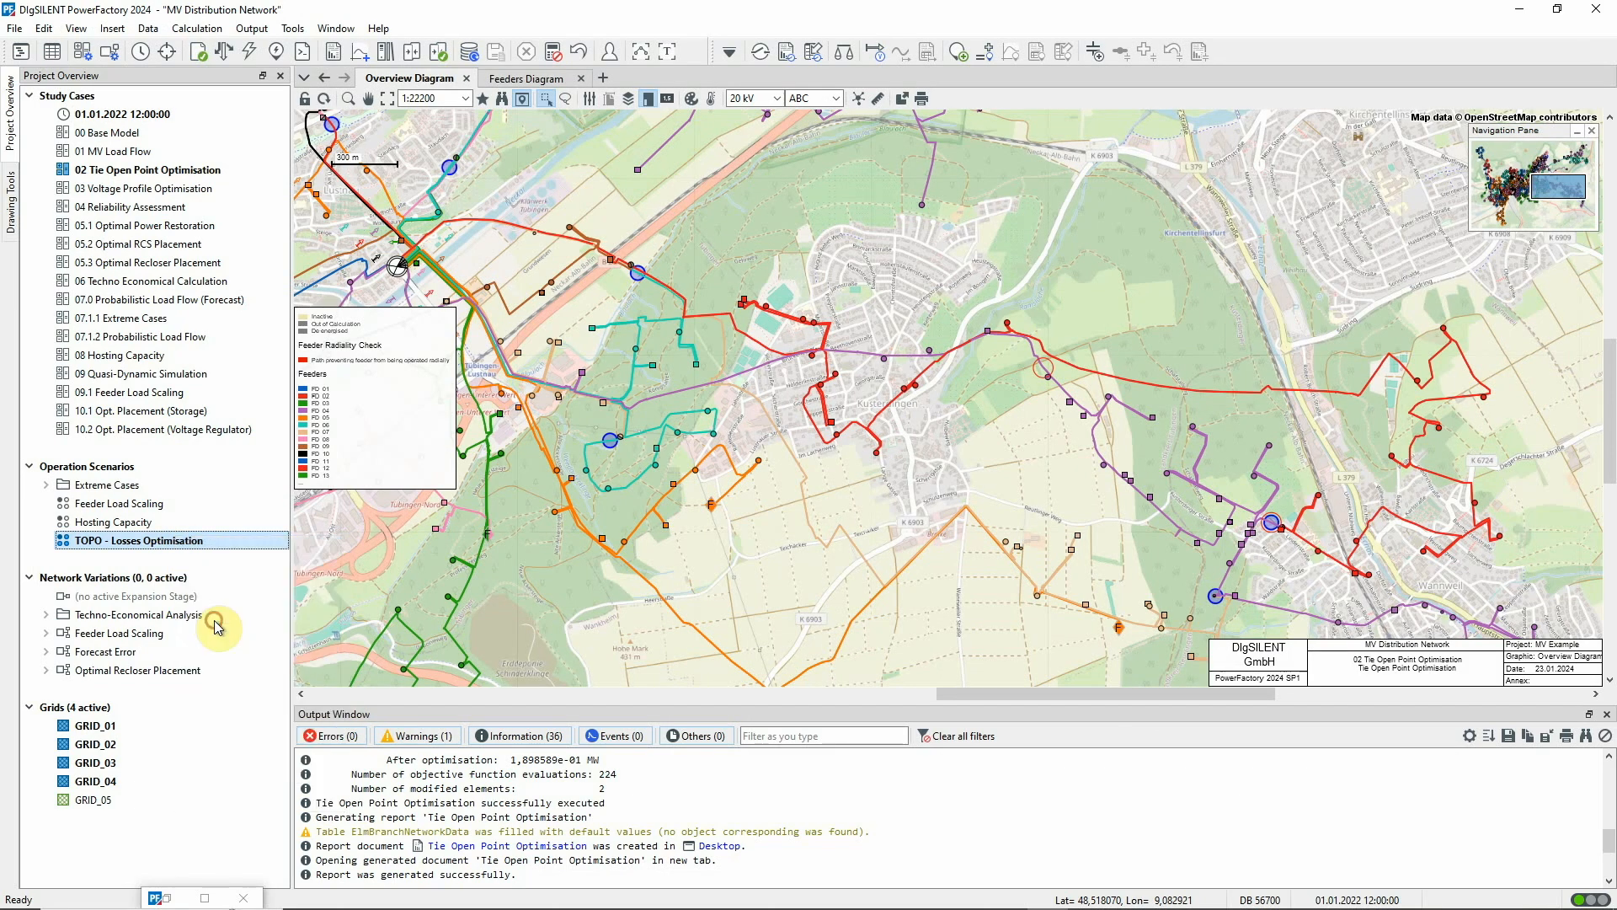